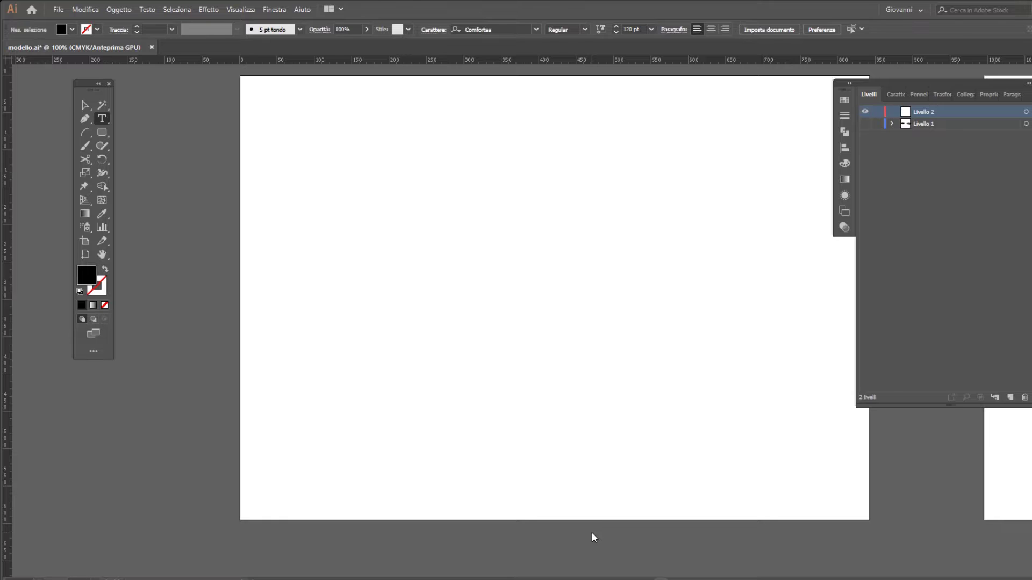
Type a lowercase 'e' in Comfortaa on the artboard
drag(91, 84, 161, 79)
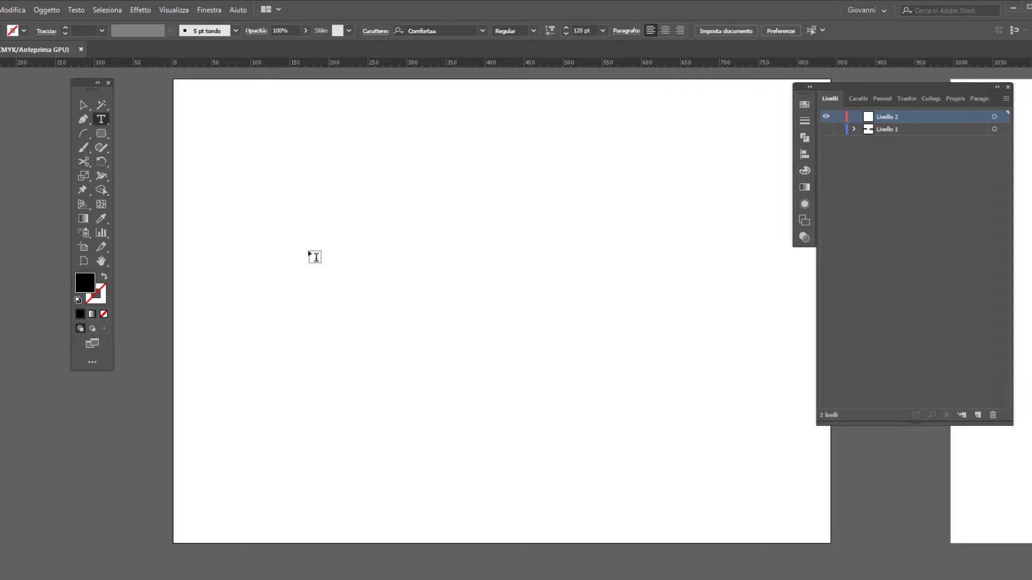
click(285, 237)
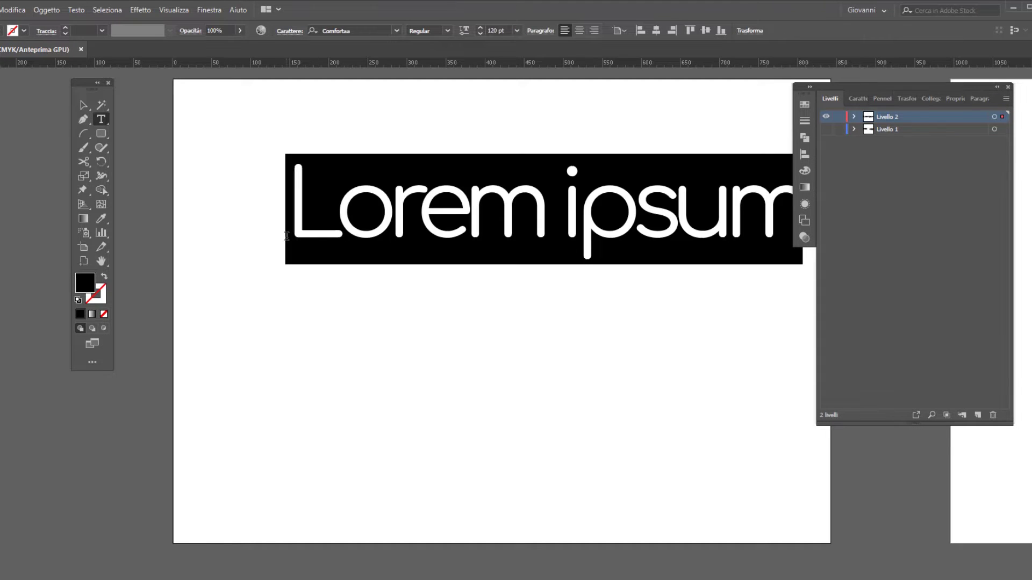
text(e)
key(Escape)
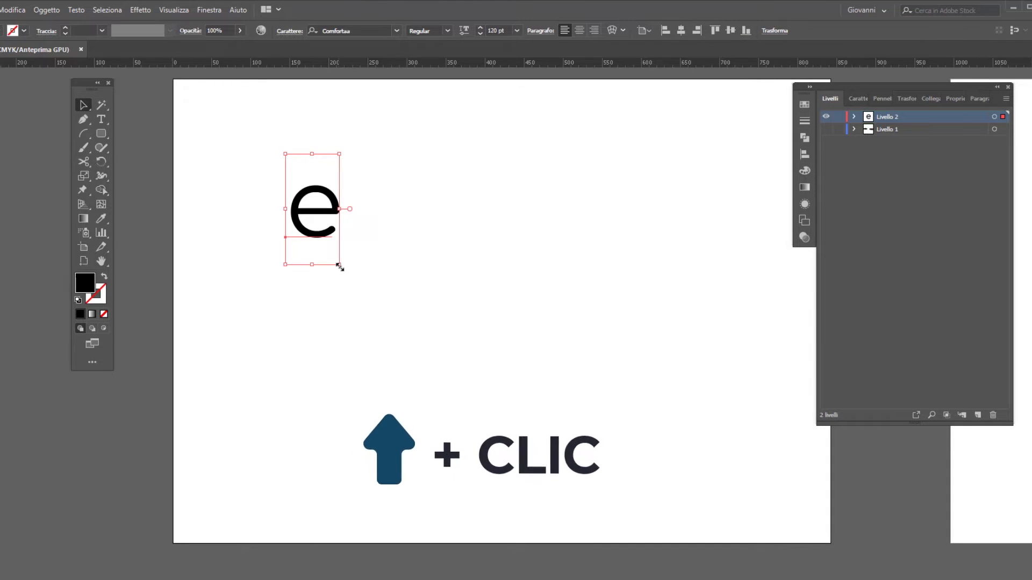
Scale the 'e' up to about 208.83 pt
drag(340, 267, 416, 348)
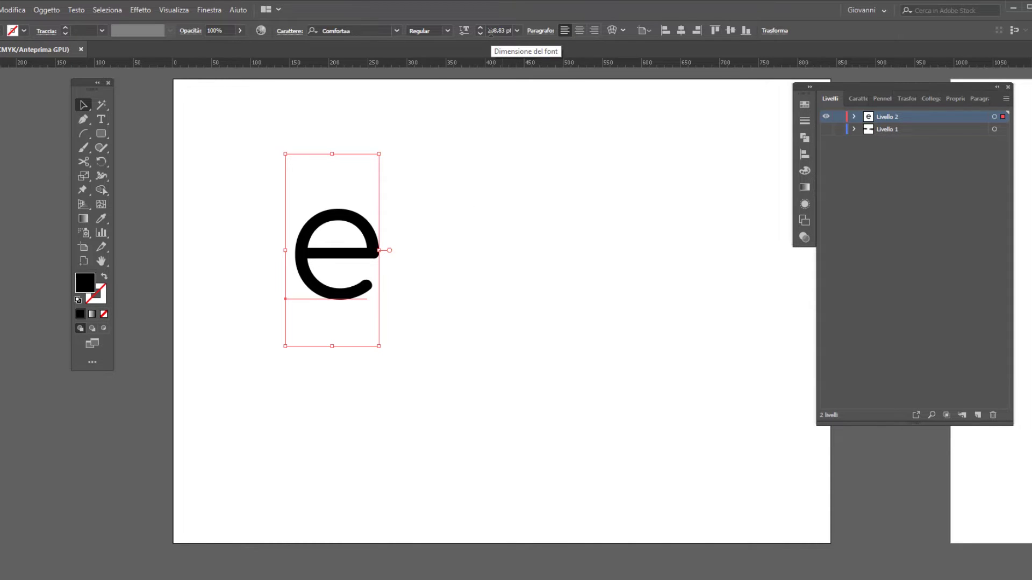
click(491, 31)
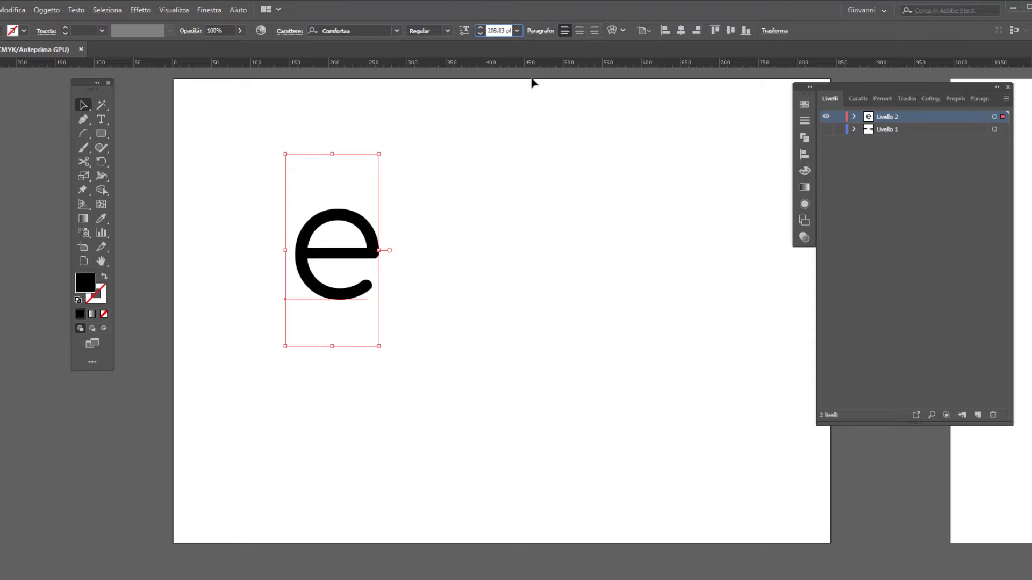
click(481, 173)
click(361, 252)
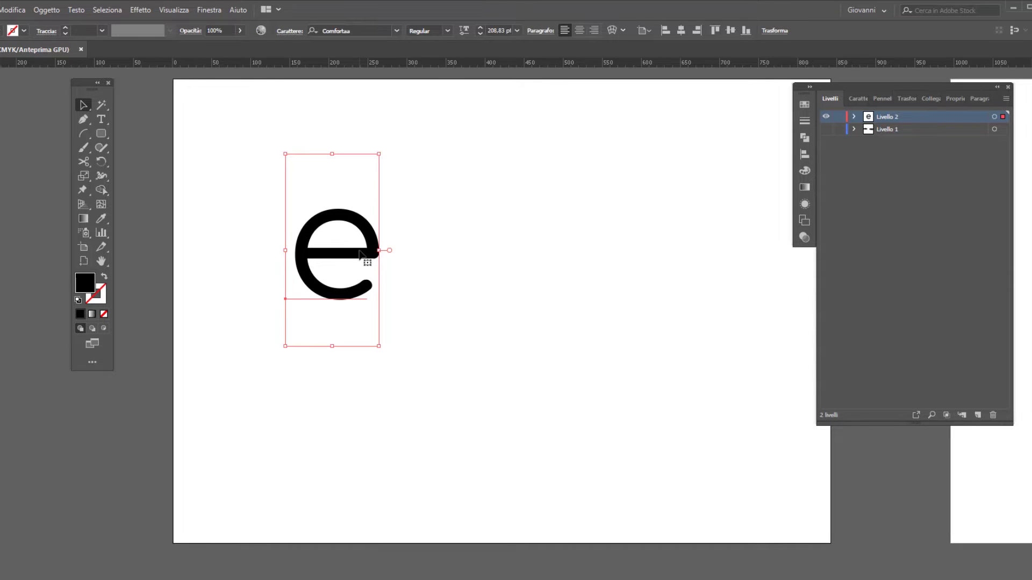
Show the Appearance (Aspetto) panel for the 'e' and enlarge it
click(210, 11)
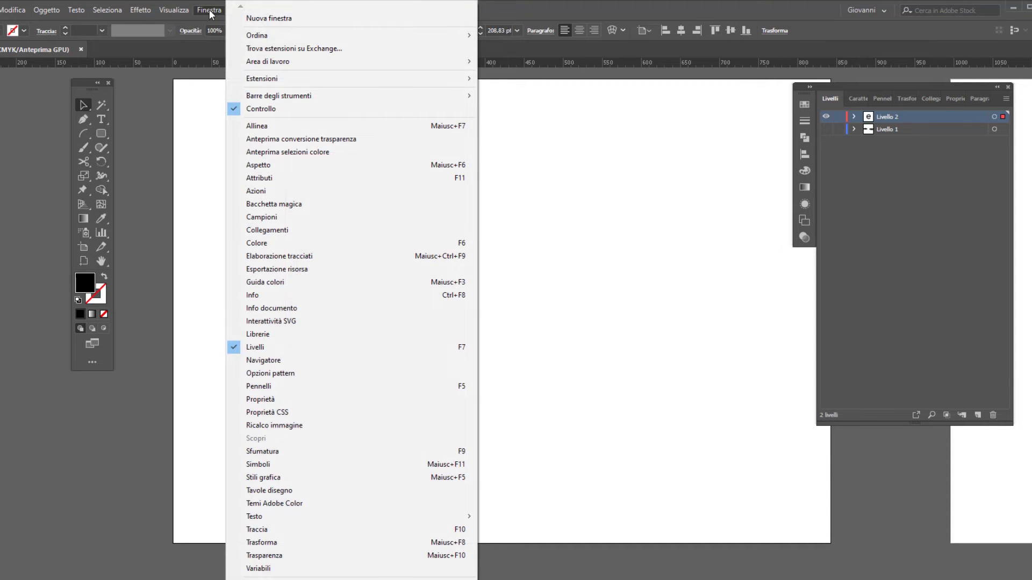
click(259, 165)
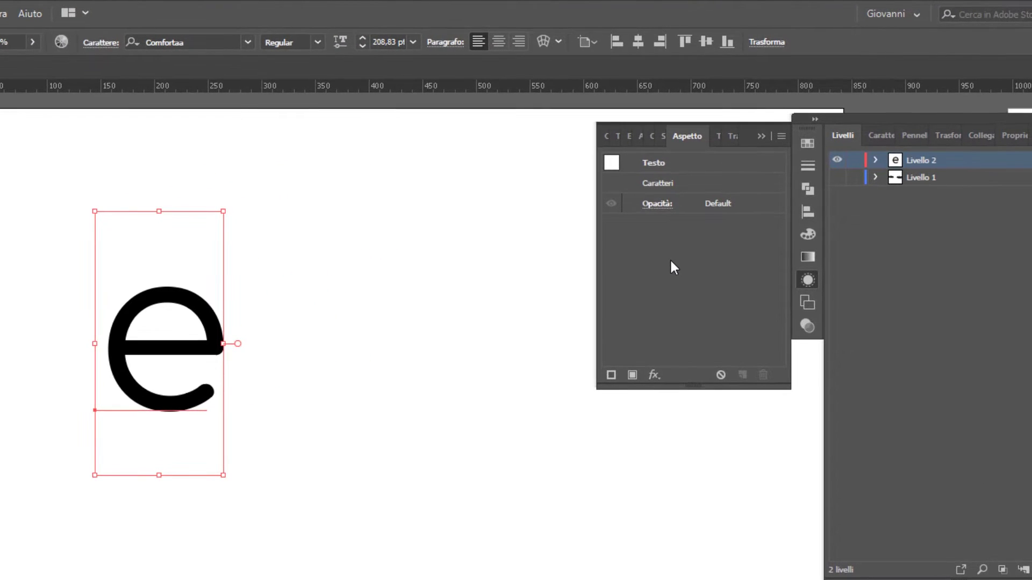
drag(598, 387, 514, 466)
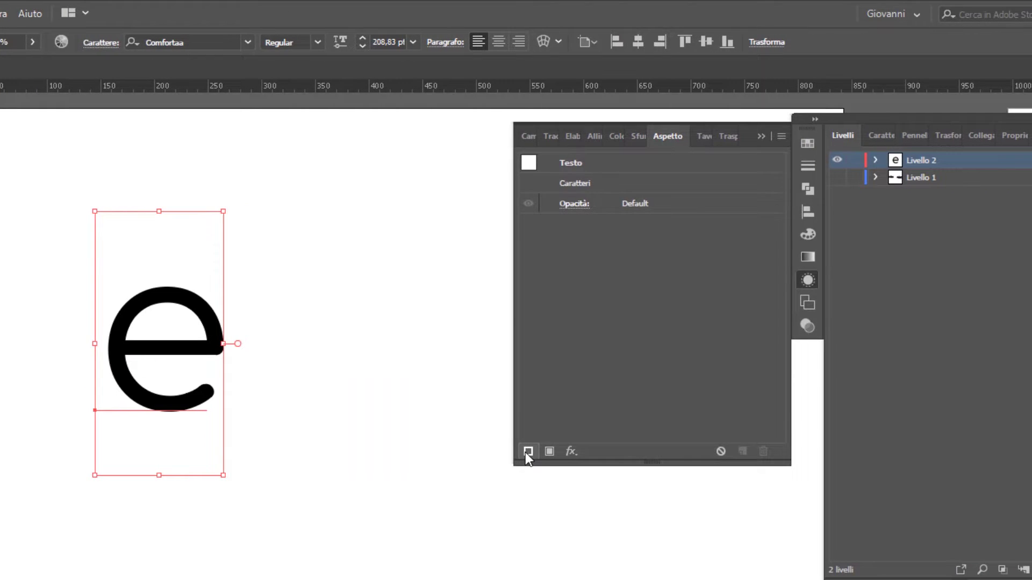
Add a new 2 pt black stroke with an empty fill to the letter 'e'
click(527, 451)
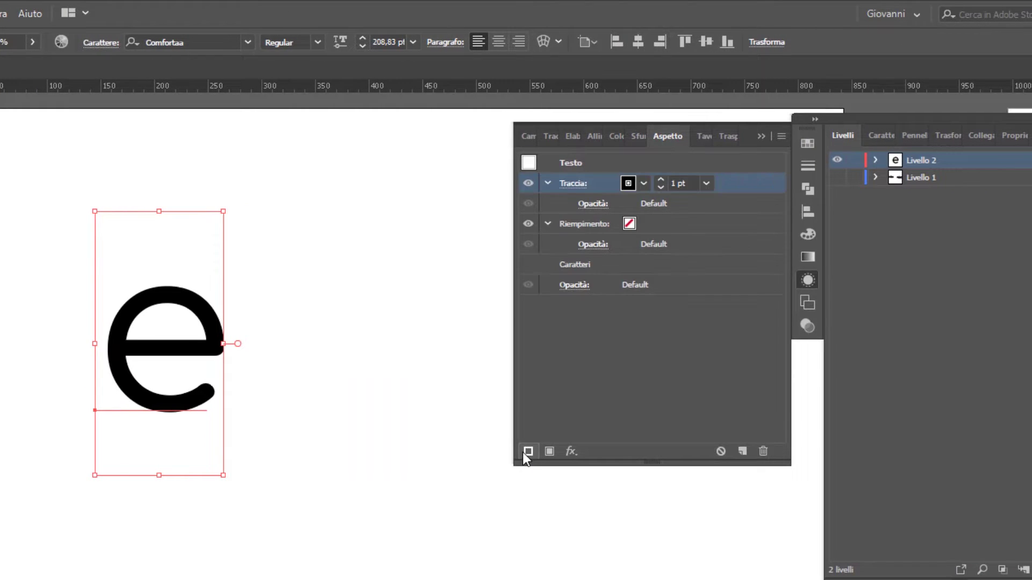
click(659, 180)
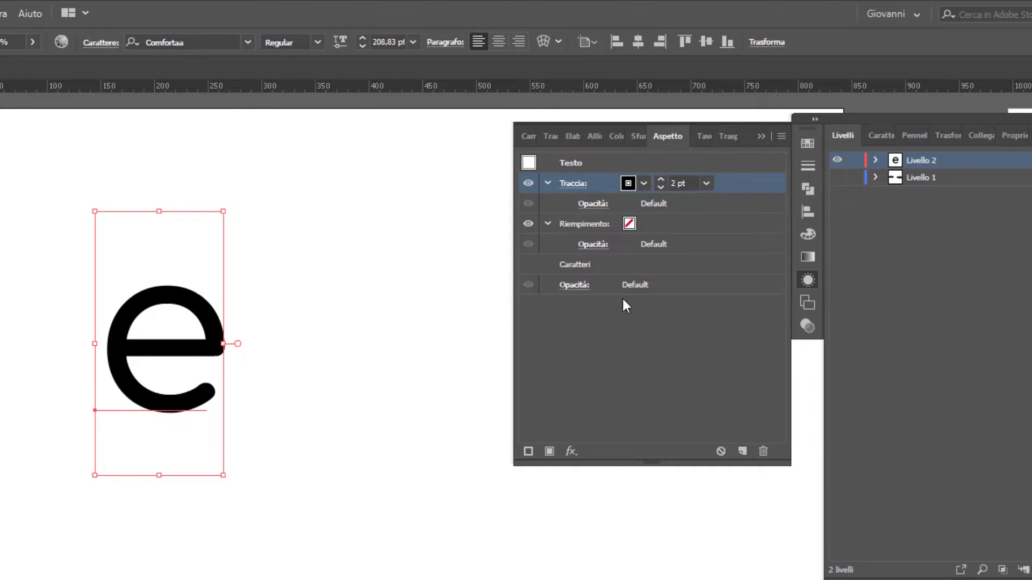
click(572, 451)
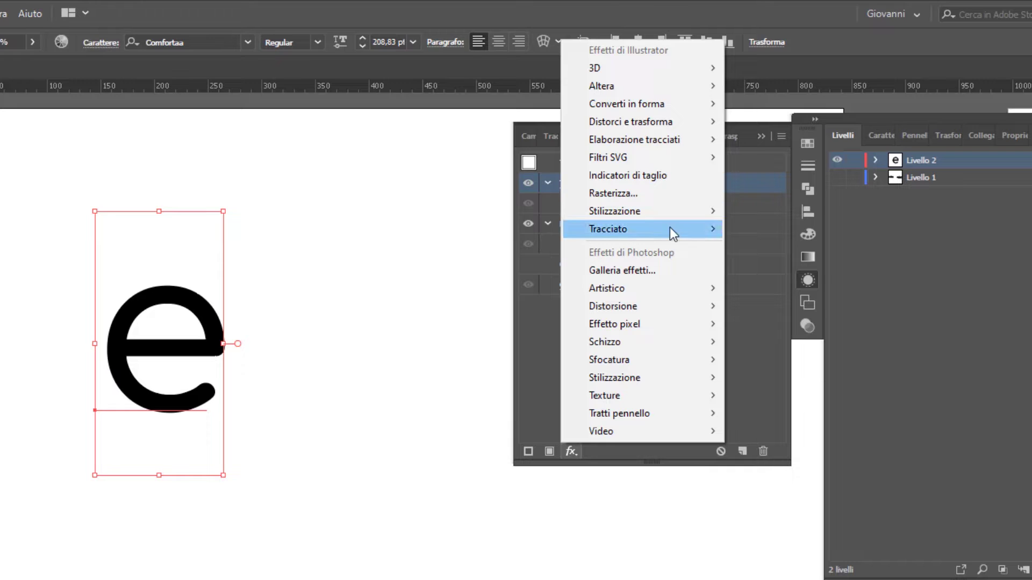
mouse_move(608, 229)
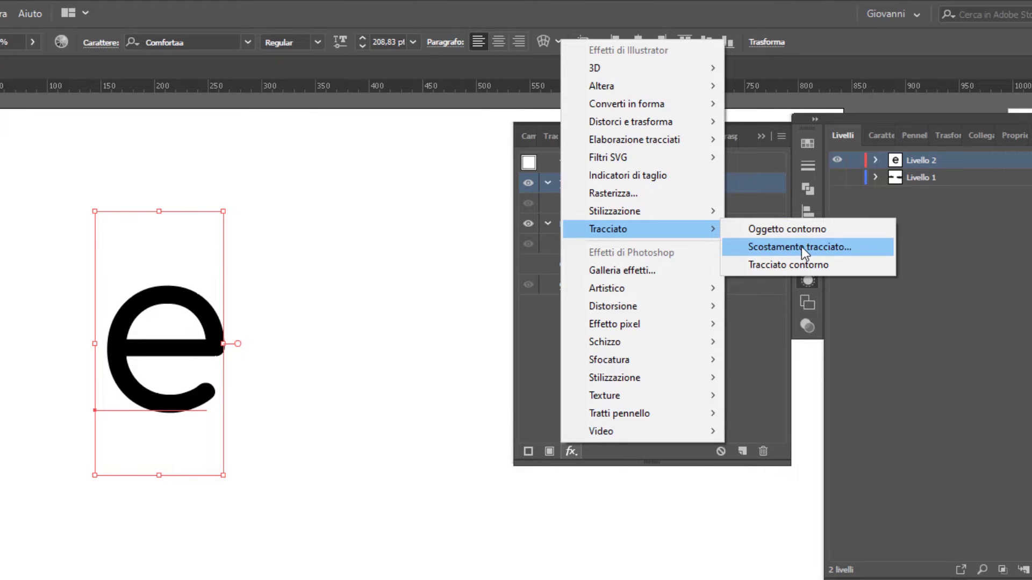
Apply a 10 px Offset Path effect with Miter joins to the e's stroke
click(801, 246)
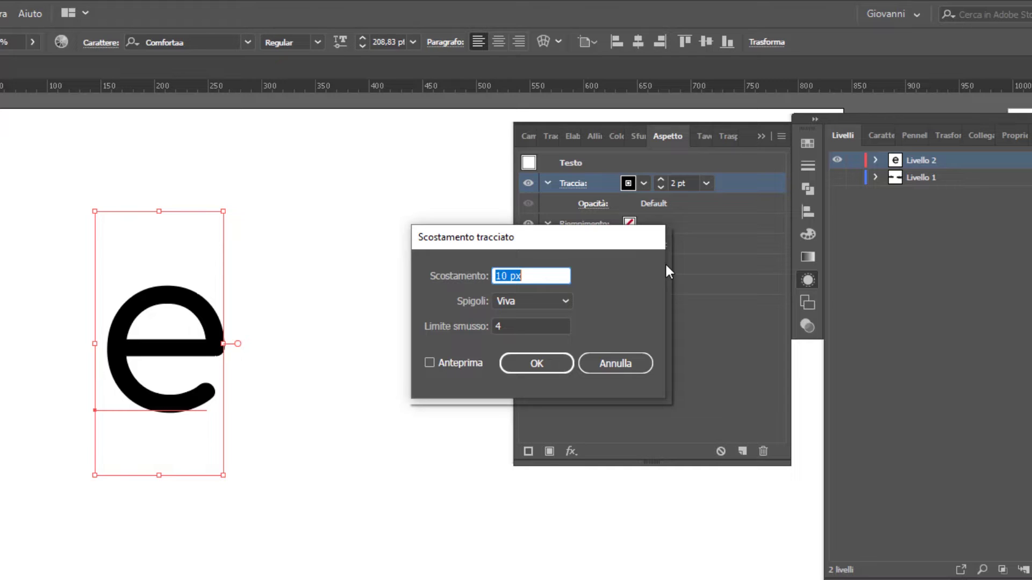
click(457, 363)
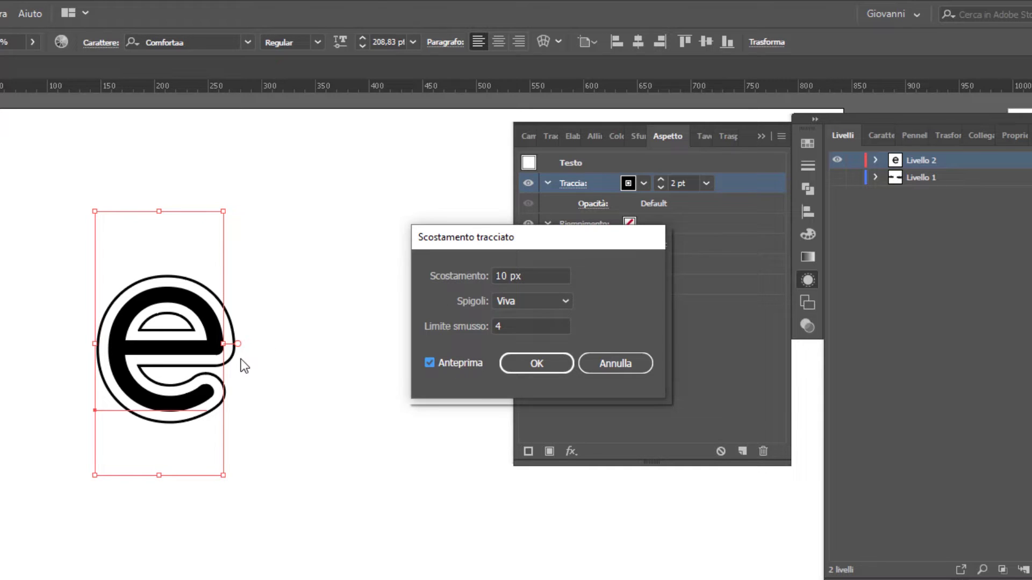
double_click(534, 276)
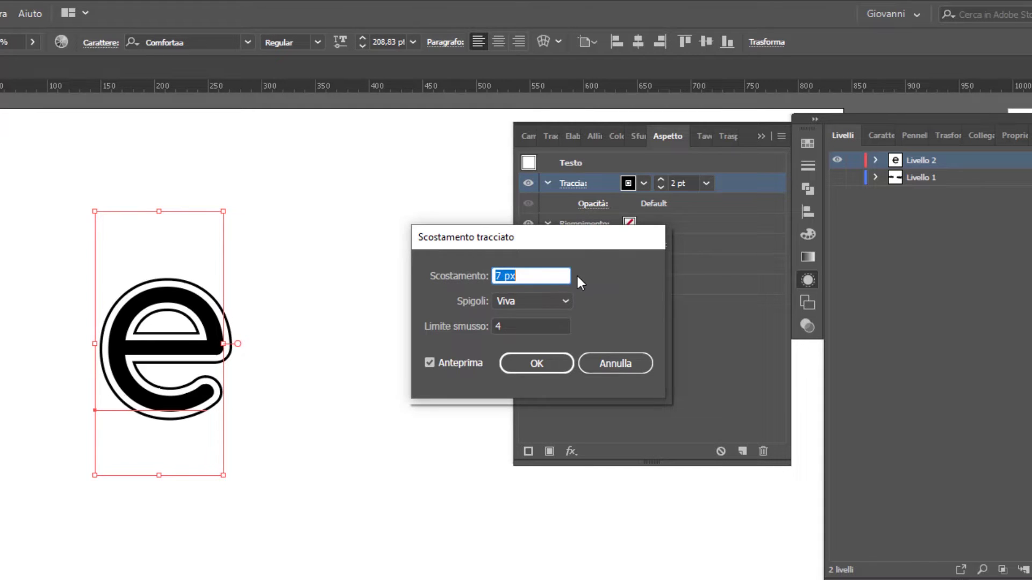
key(Down)
key(Down)
key(Down)
key(Down)
key(Down)
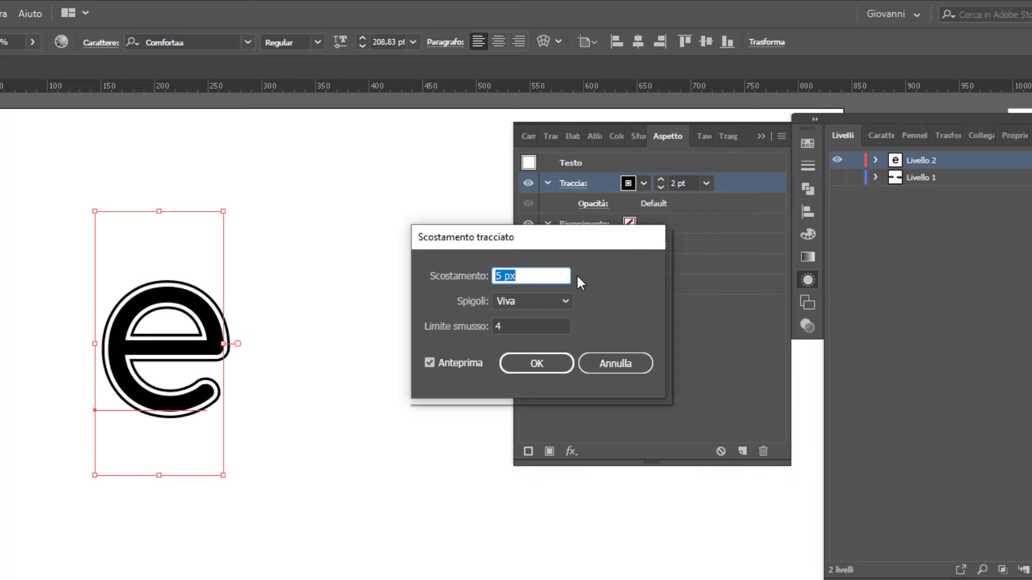
key(Up)
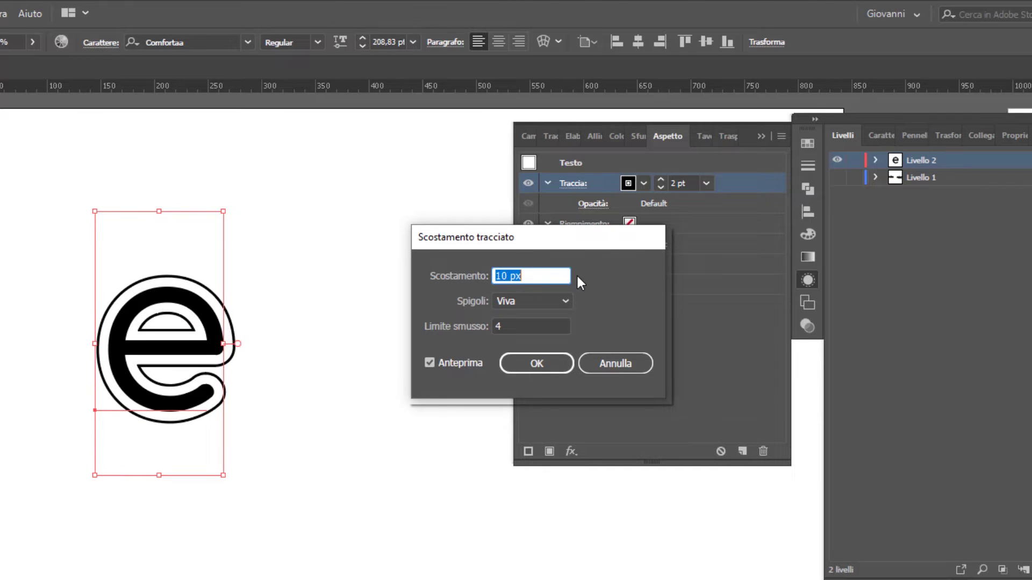
key(Up)
key(Up)
key(Up)
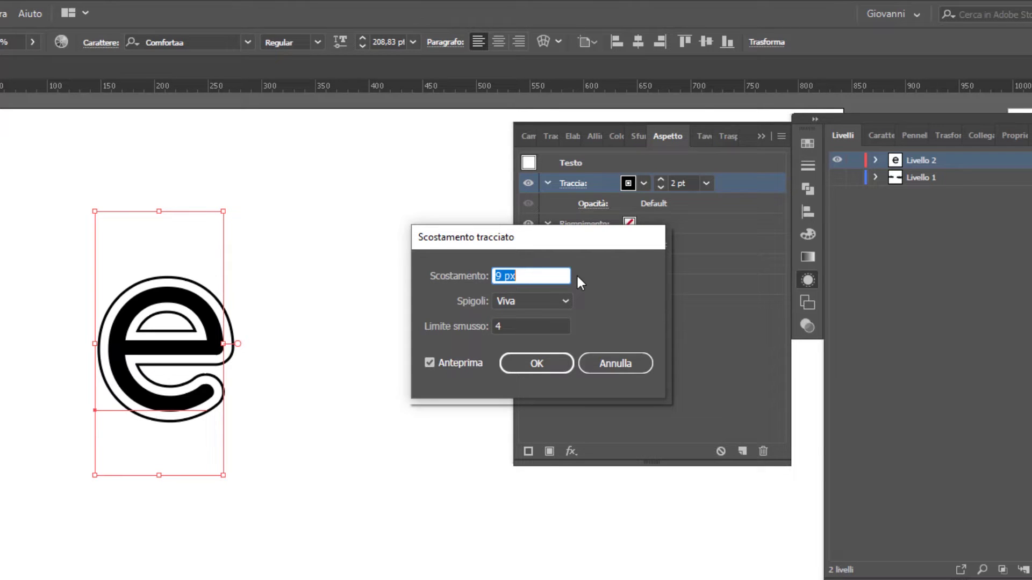
click(563, 300)
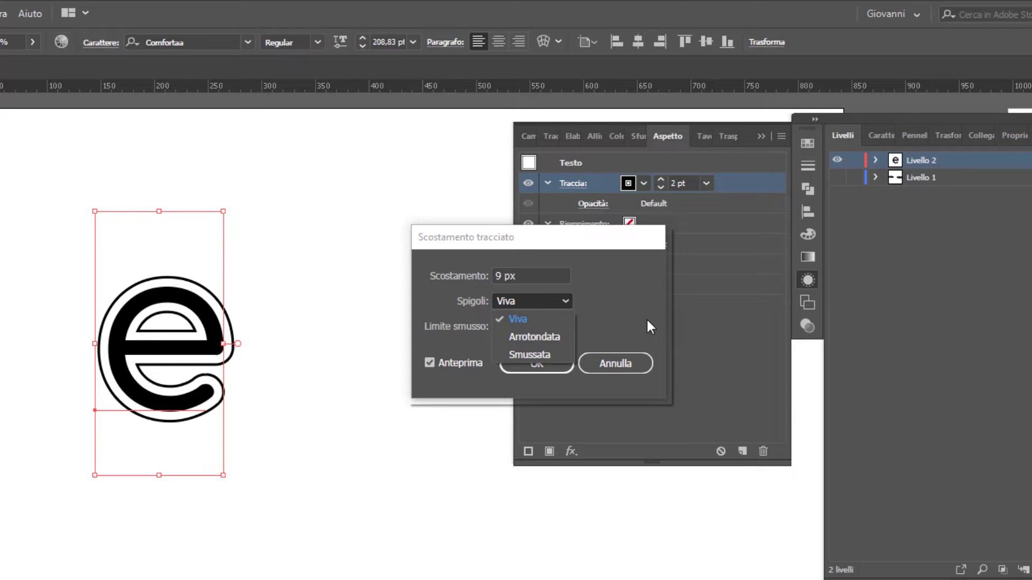
click(537, 237)
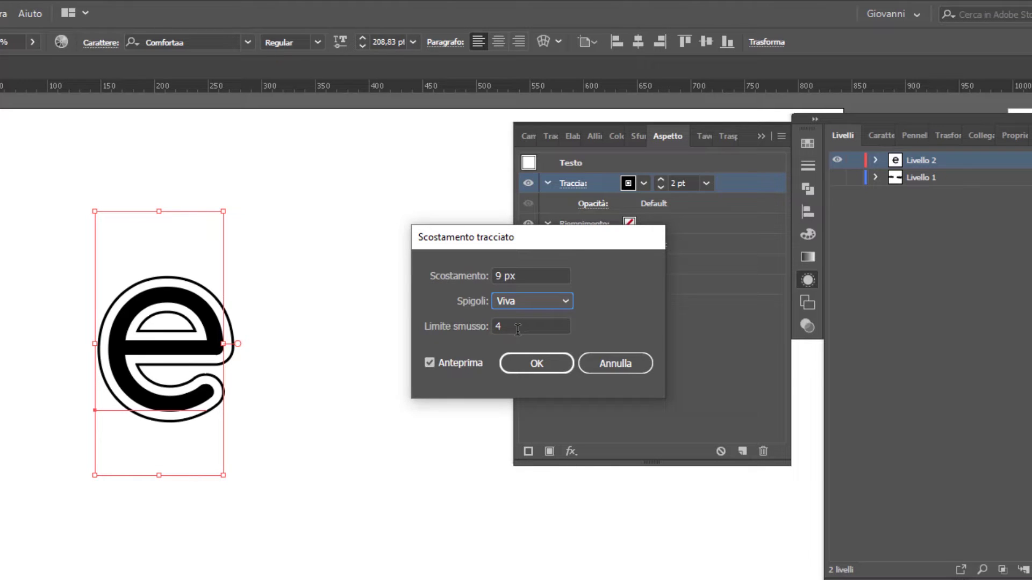
click(529, 275)
key(Up)
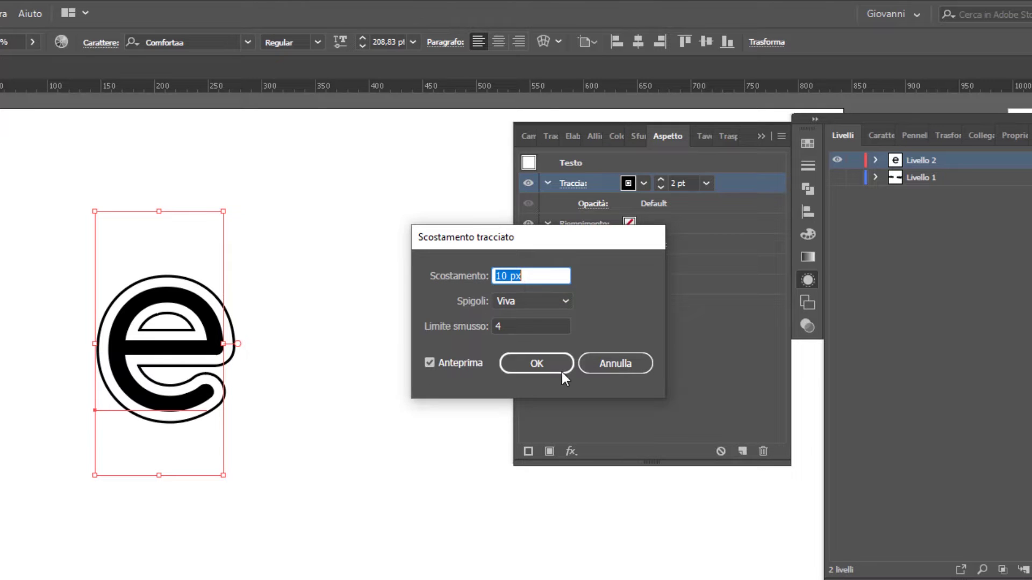
click(540, 360)
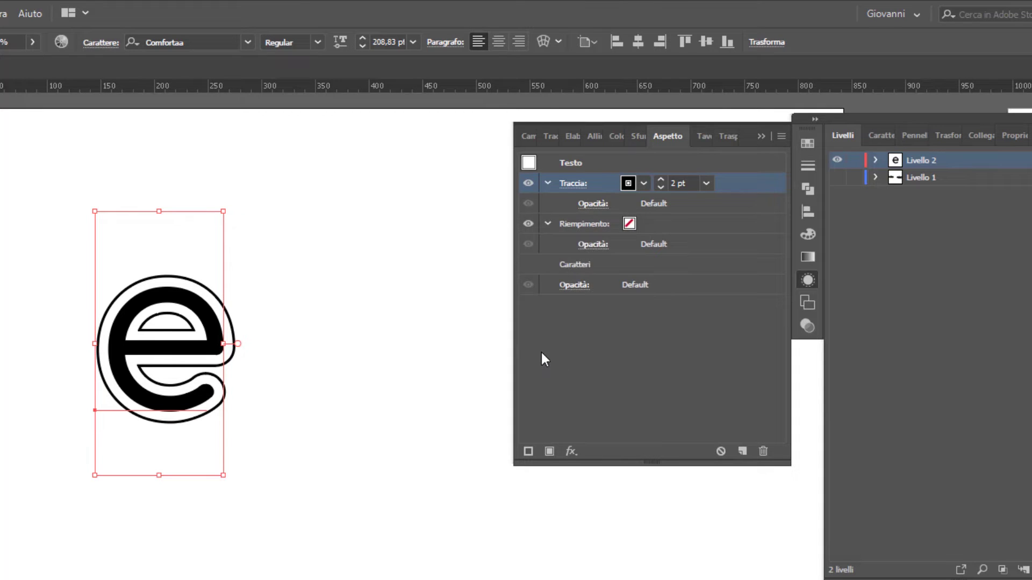
Add the Pathfinder Add (Aggiungi) effect after the offset path to merge the outline
click(574, 452)
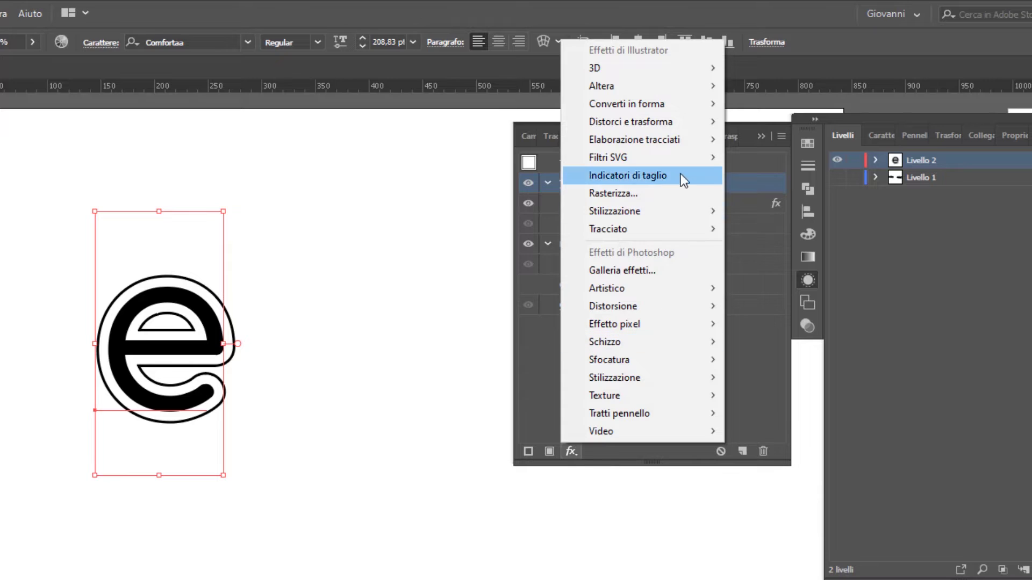
mouse_move(634, 140)
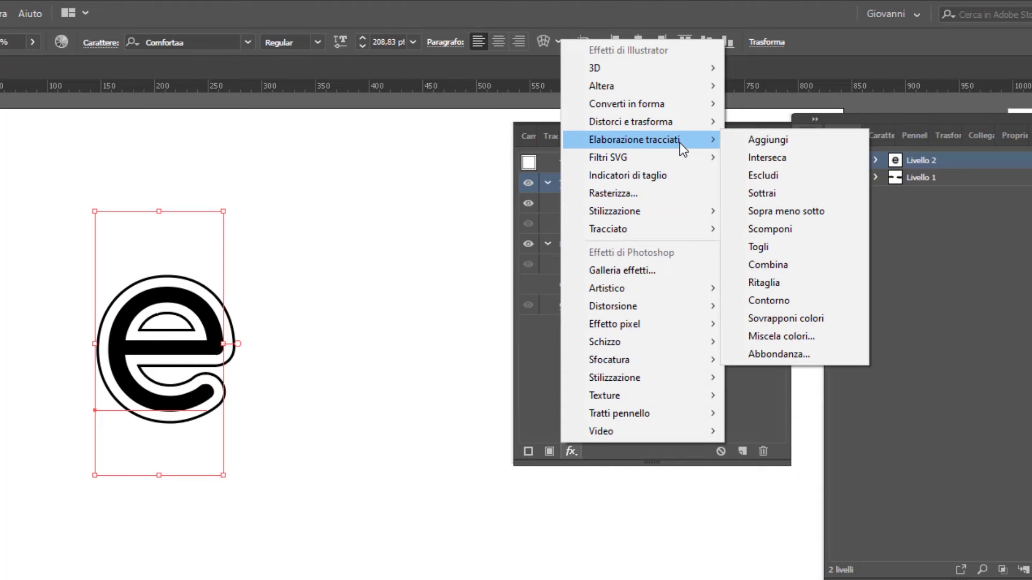
click(774, 143)
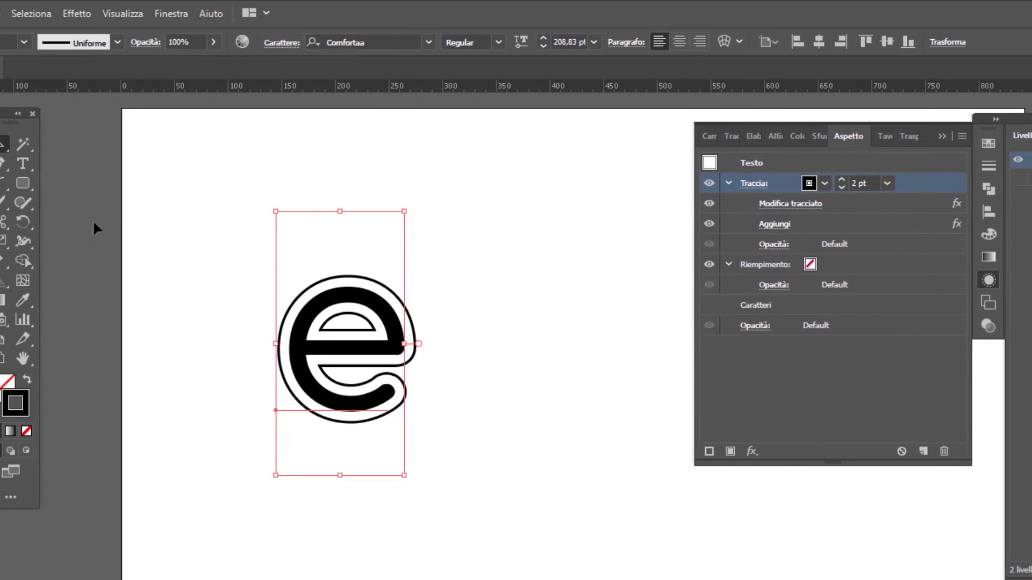
Color the 'e' red and add 'njoy' after it to spell 'enjoy'
click(86, 164)
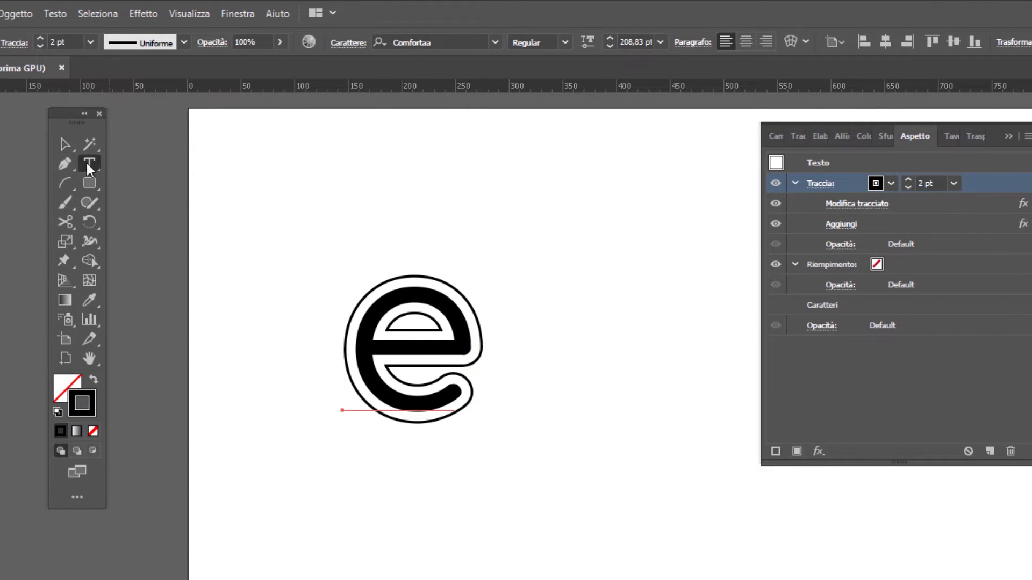
drag(348, 337, 472, 396)
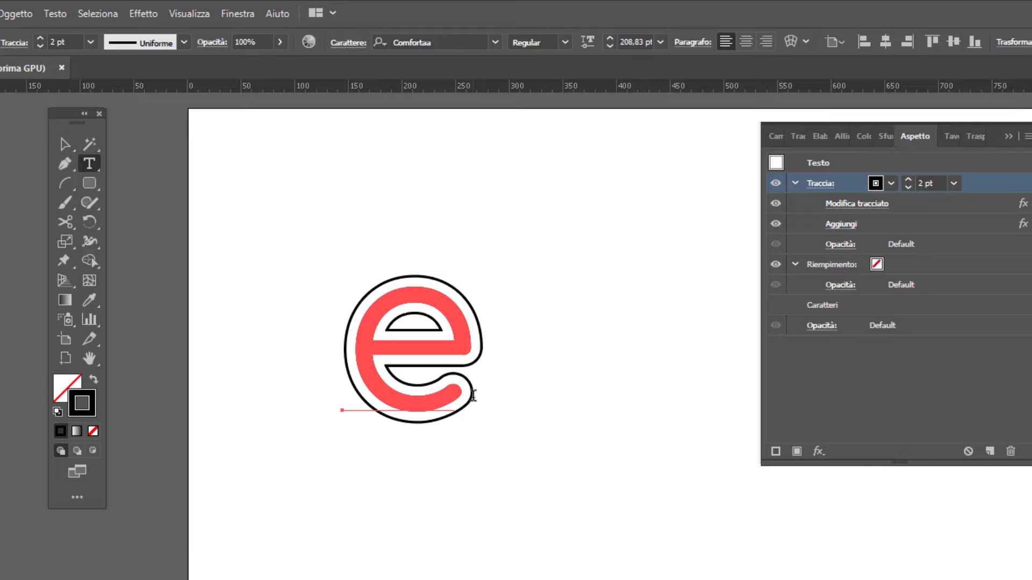
click(472, 396)
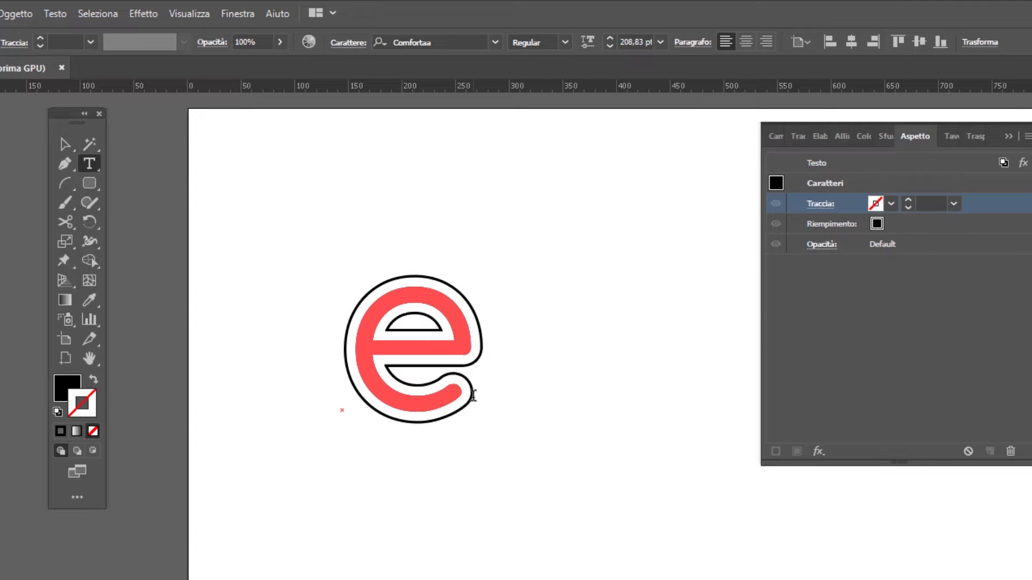
text(njoy)
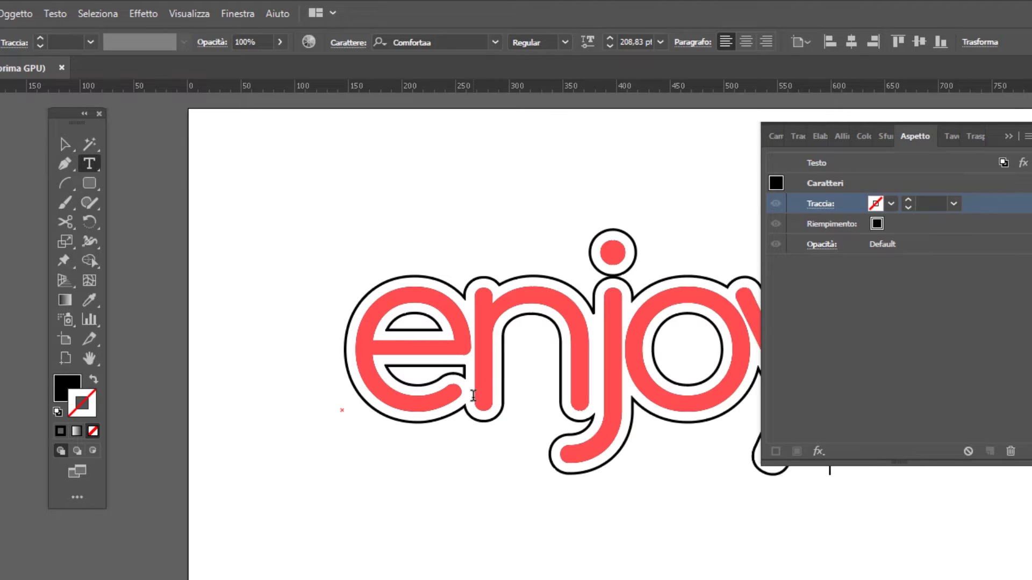
key(shift+F6)
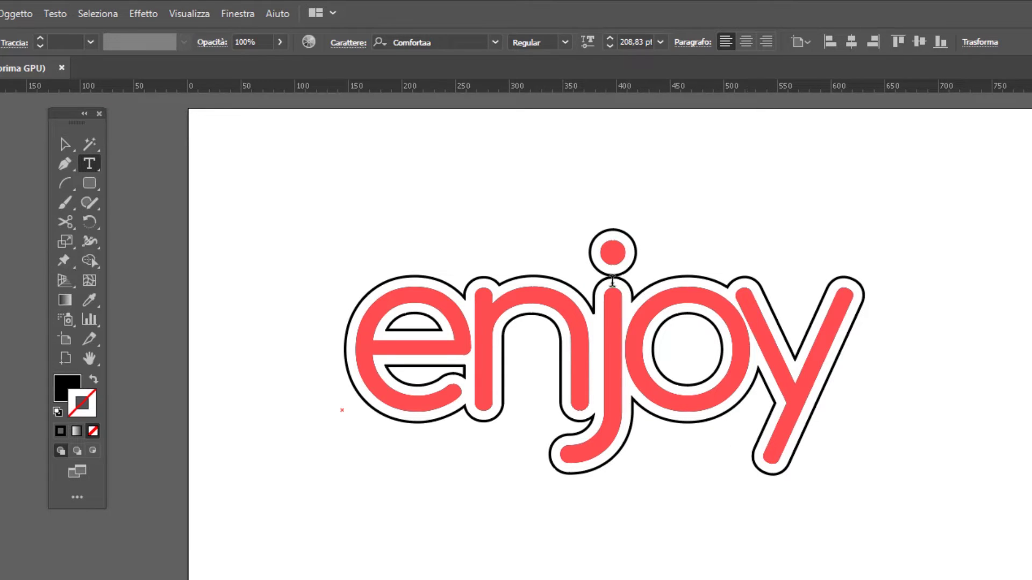
Revert 'enjoy' to black letters and toggle the Aggiungi effect off and back on
key(ctrl+z)
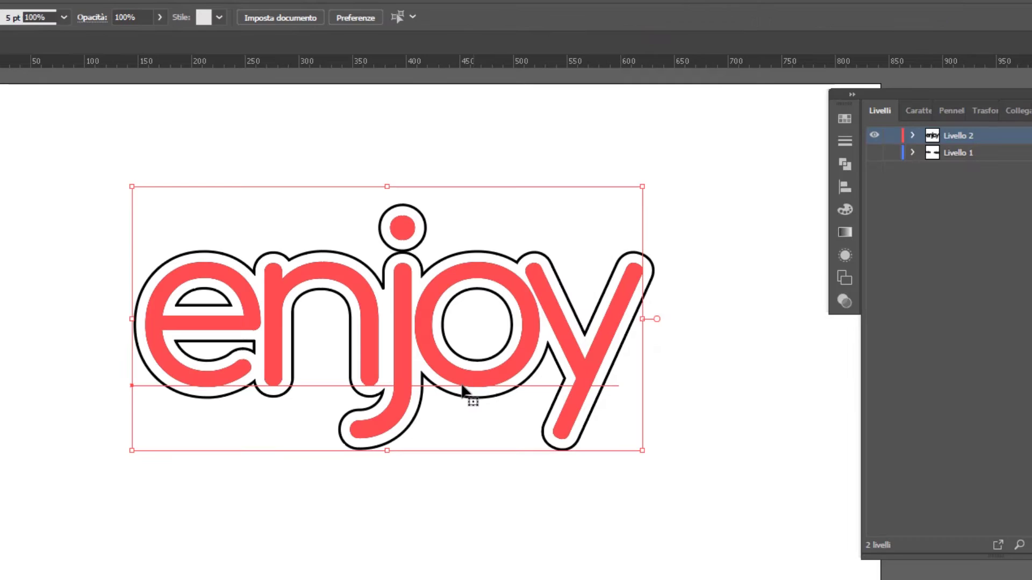
key(ctrl+z)
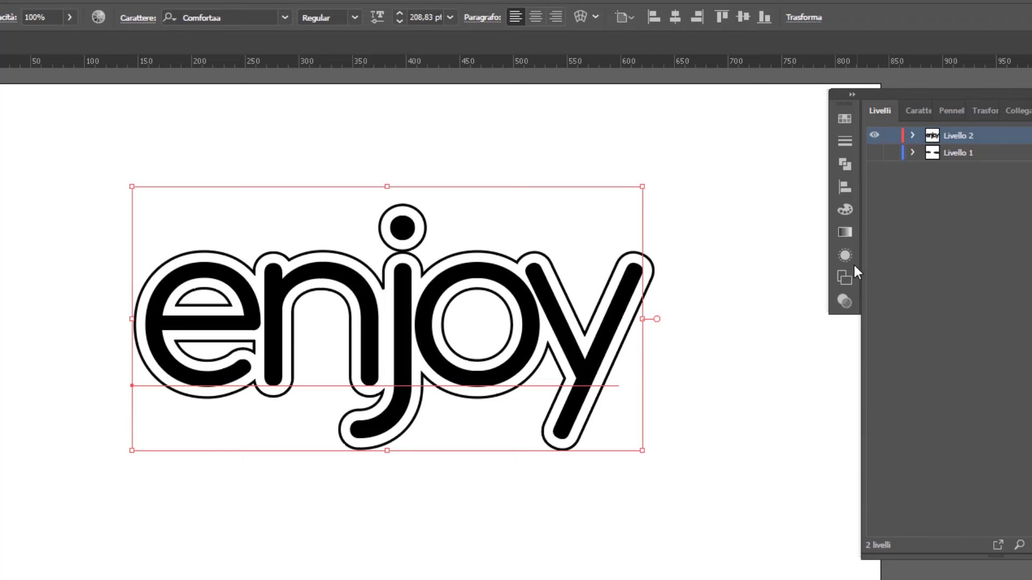
click(845, 255)
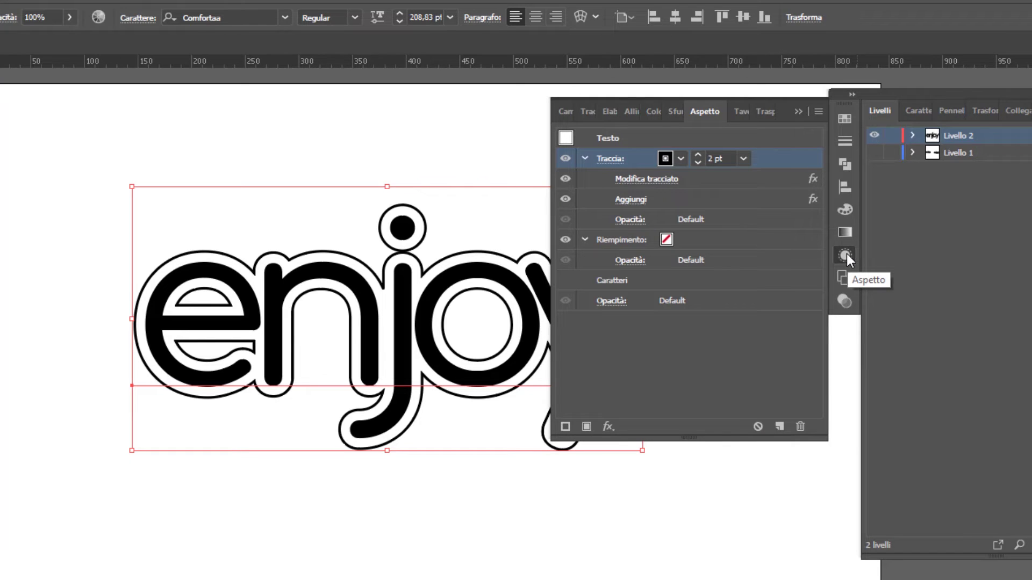
click(564, 199)
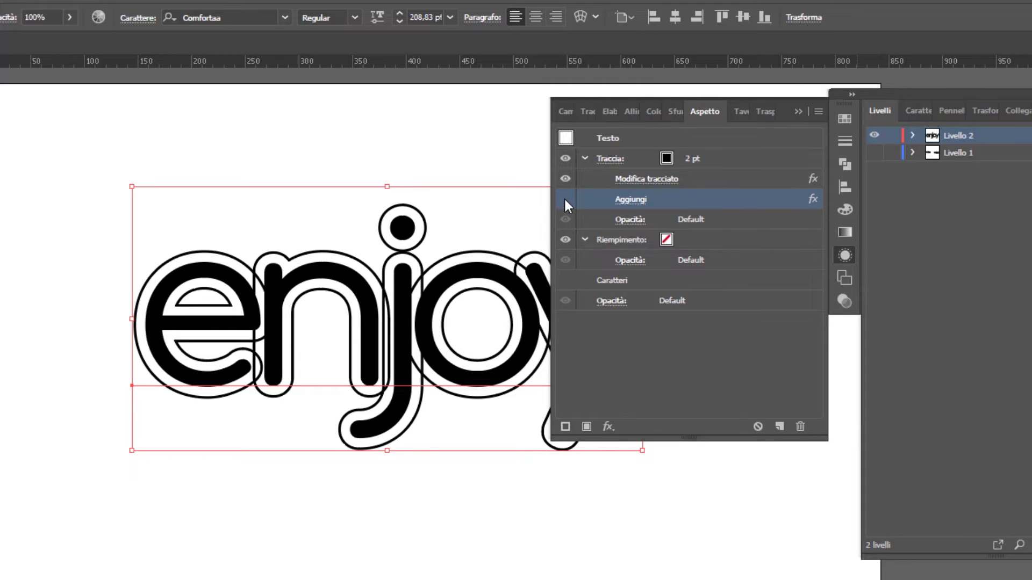
click(519, 337)
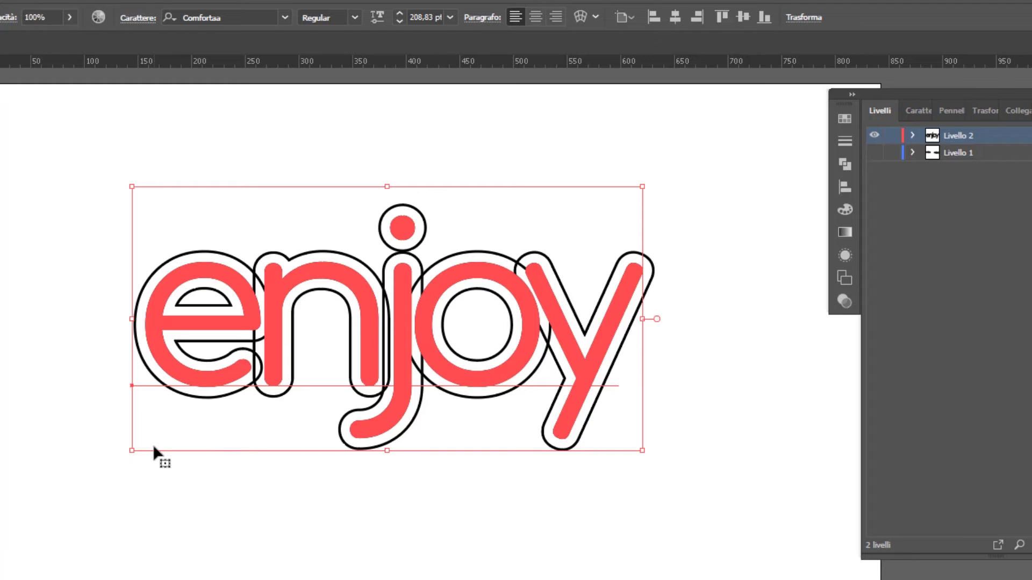
click(844, 257)
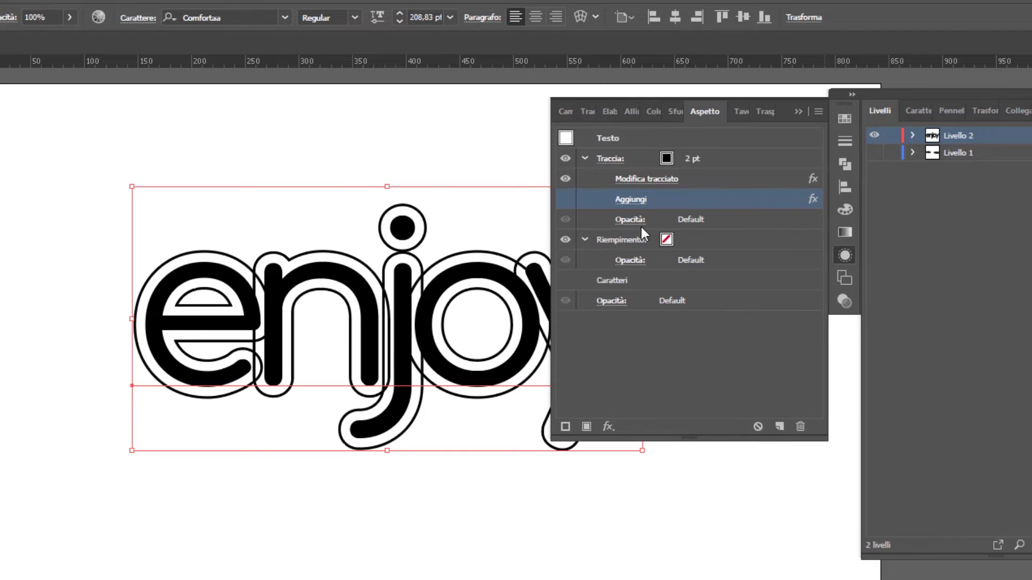
click(565, 203)
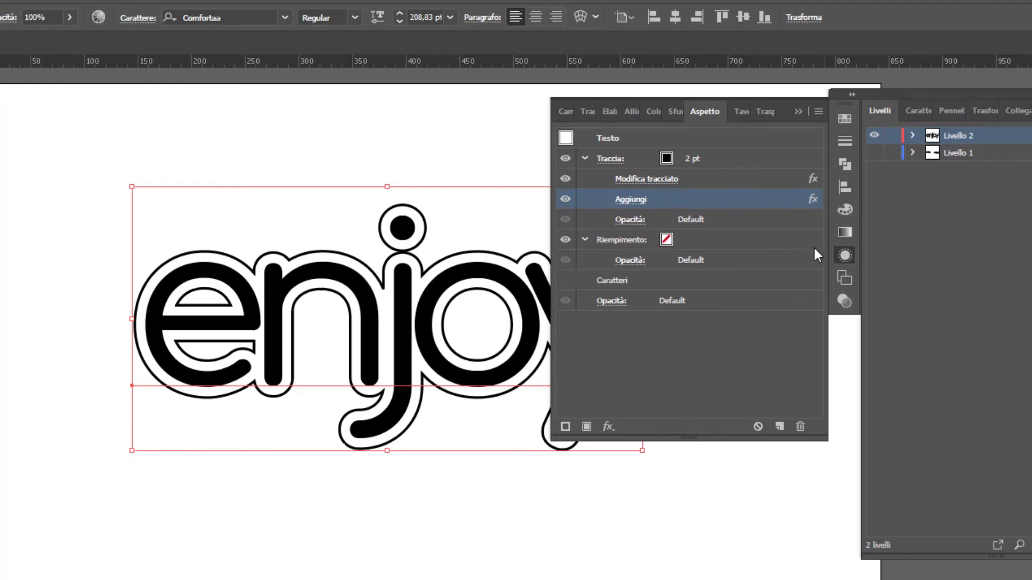
click(845, 255)
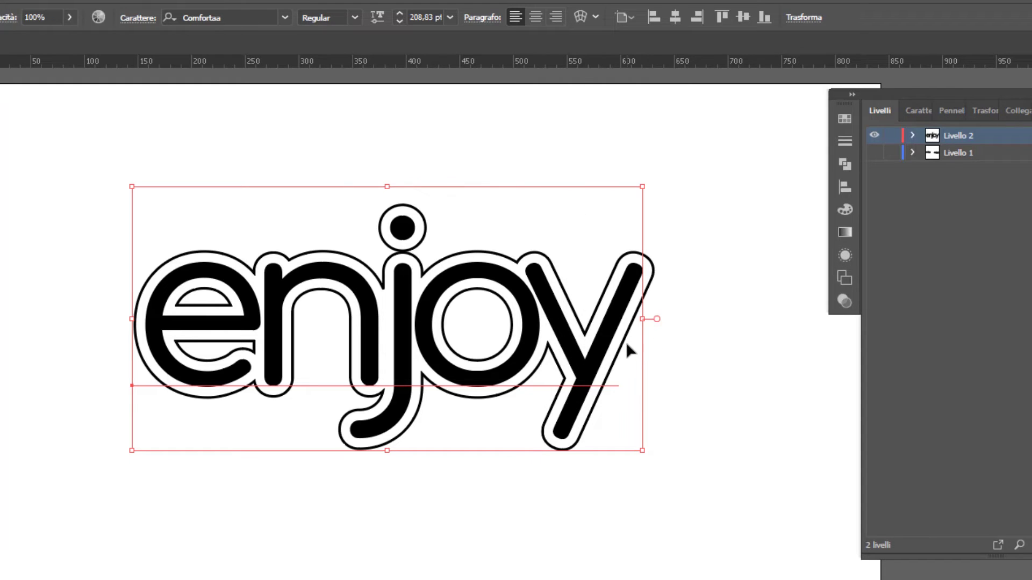
Change the offset outline around 'enjoy' to 13 px, with preview on
click(844, 254)
click(648, 181)
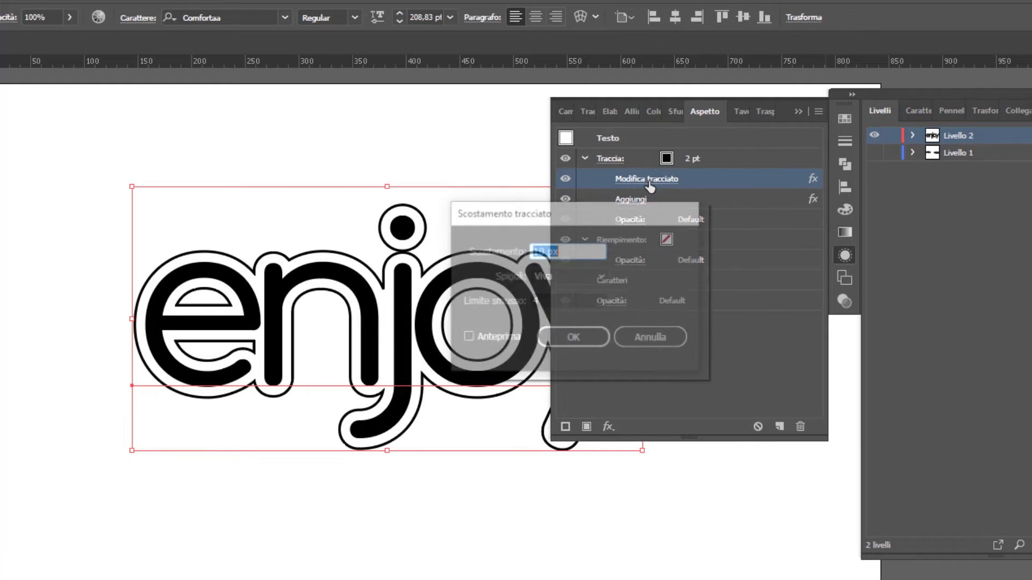
key(Up)
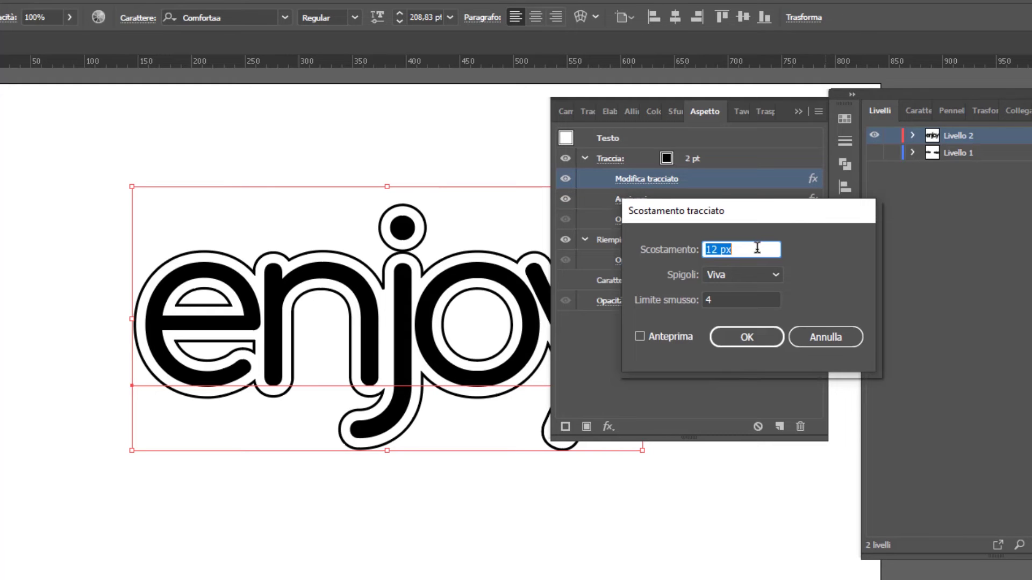
click(641, 336)
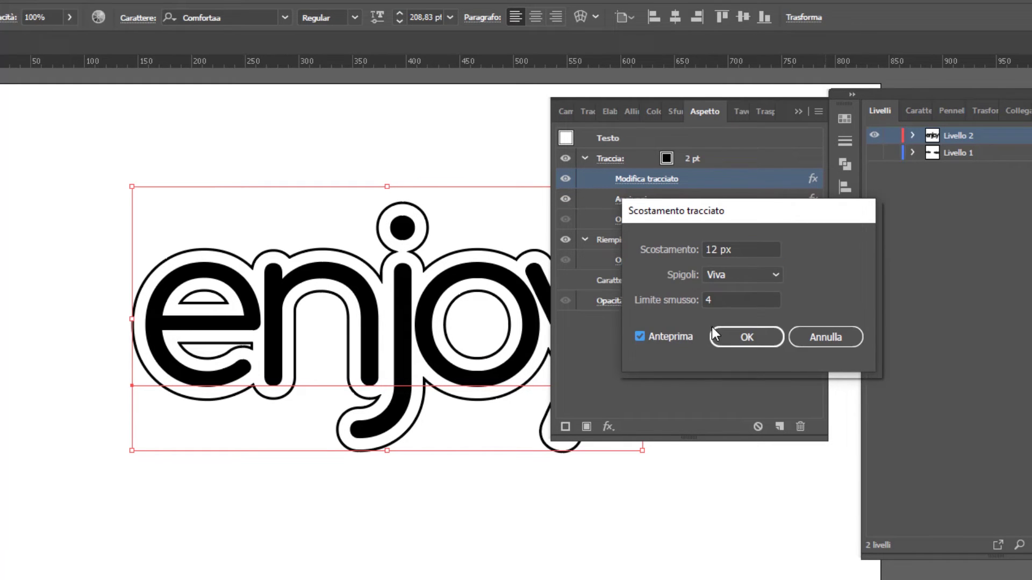
click(744, 250)
key(Up)
key(Up)
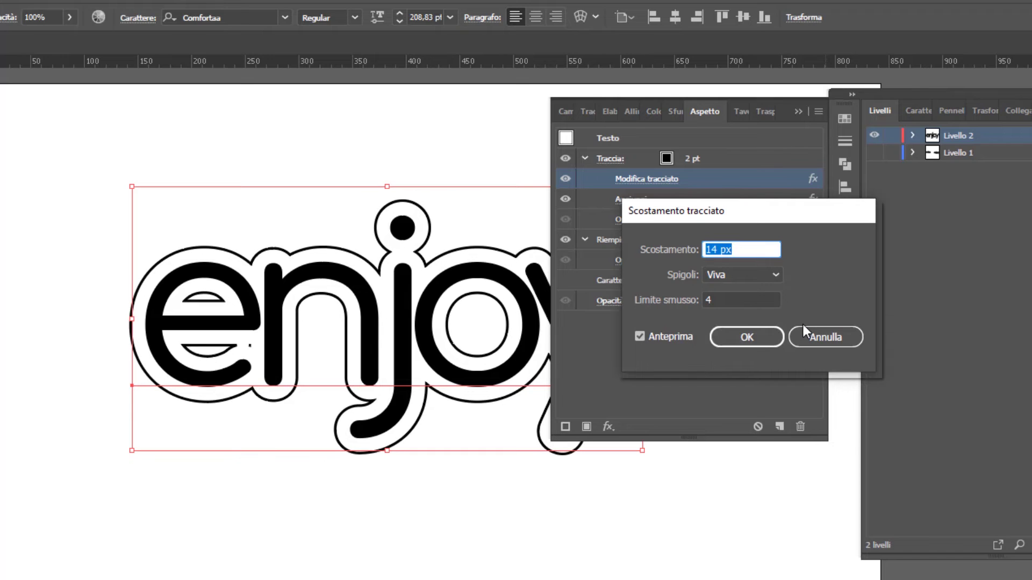
key(Down)
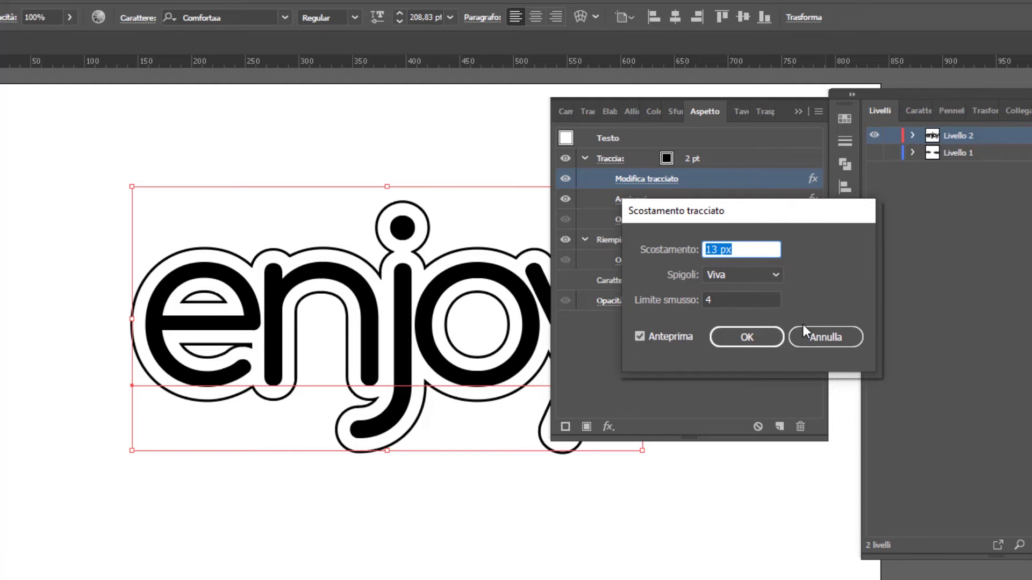
click(754, 336)
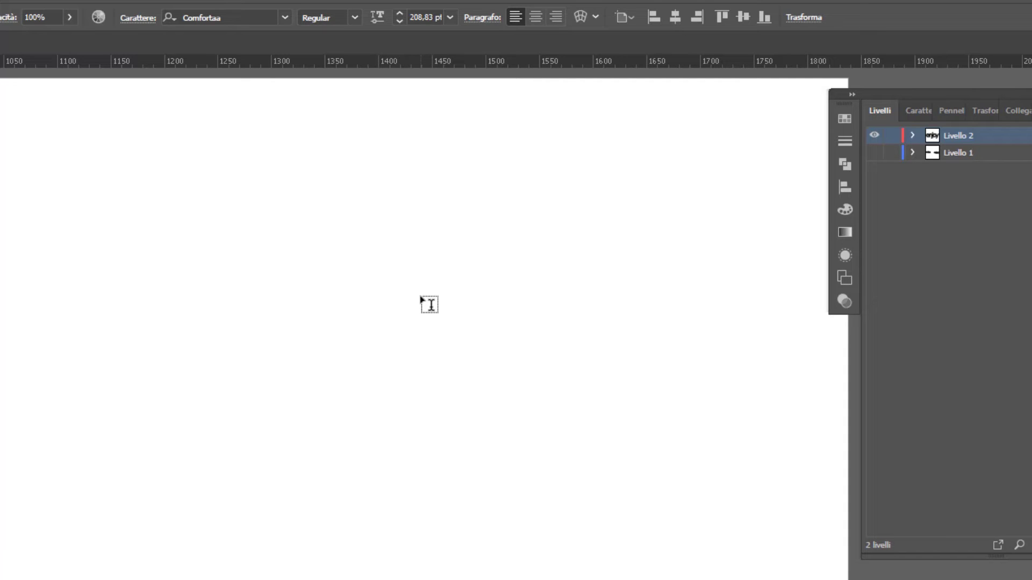
Create a new lowercase 'e' in Bell MT and enlarge it to about 311 pt
click(285, 17)
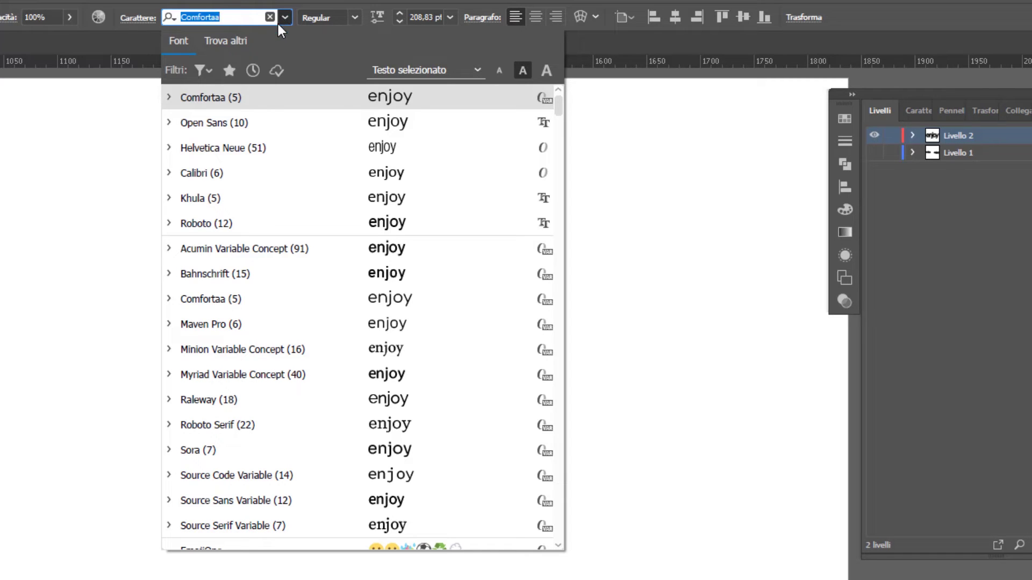
scroll(344, 225, down, 3)
scroll(360, 268, down, 5)
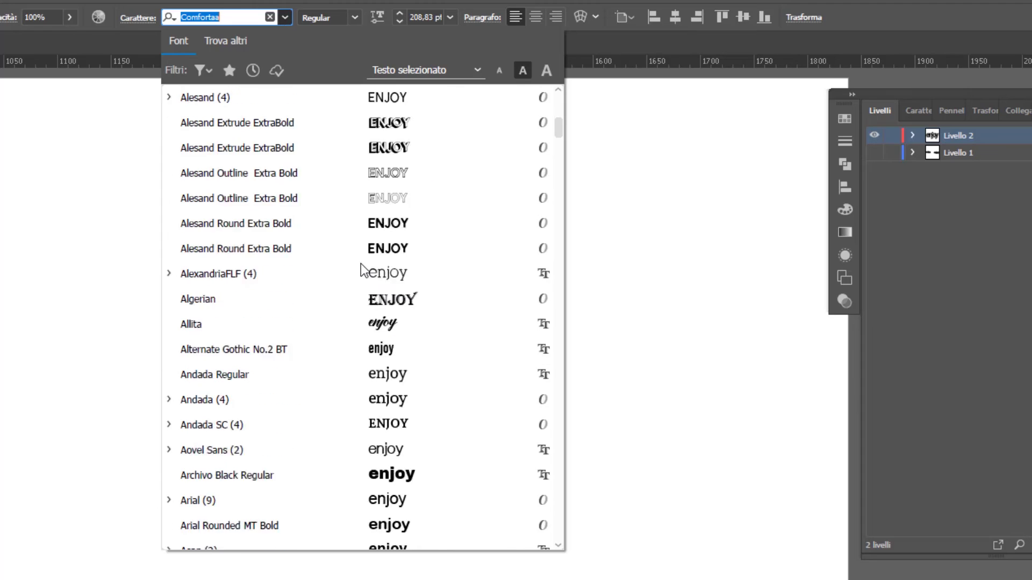
scroll(360, 266, down, 6)
scroll(360, 266, down, 2)
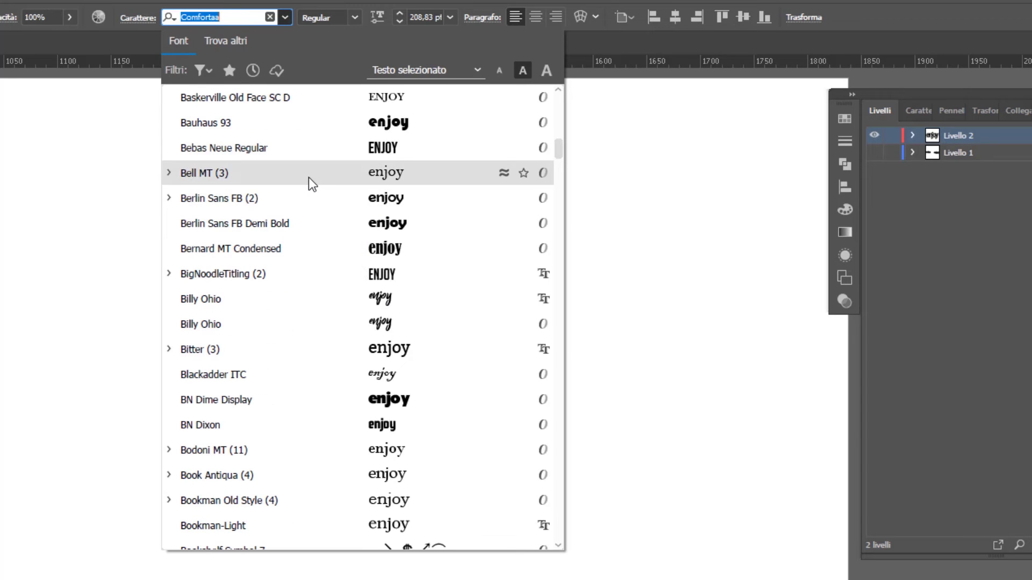
click(309, 175)
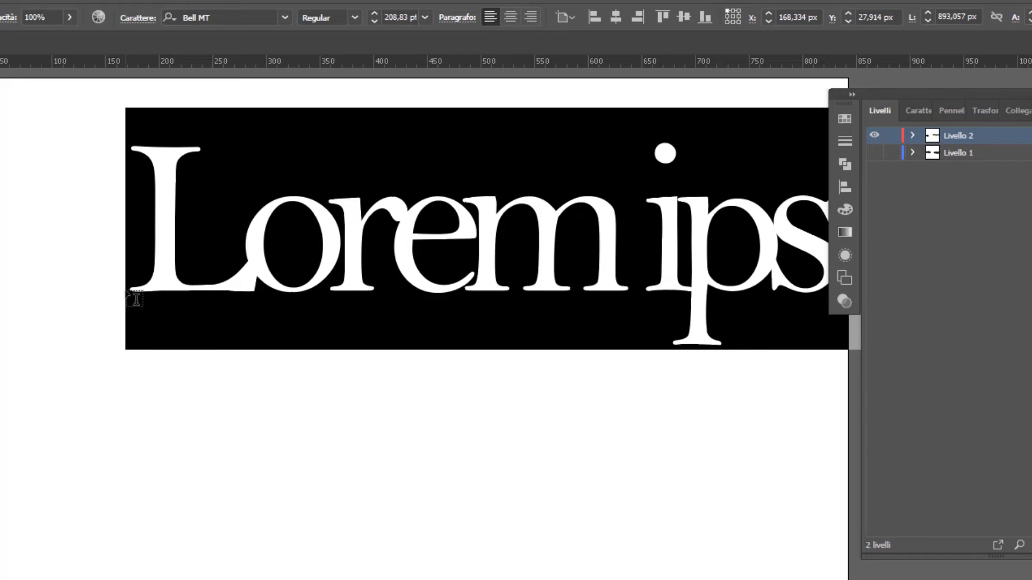
text(e)
key(Escape)
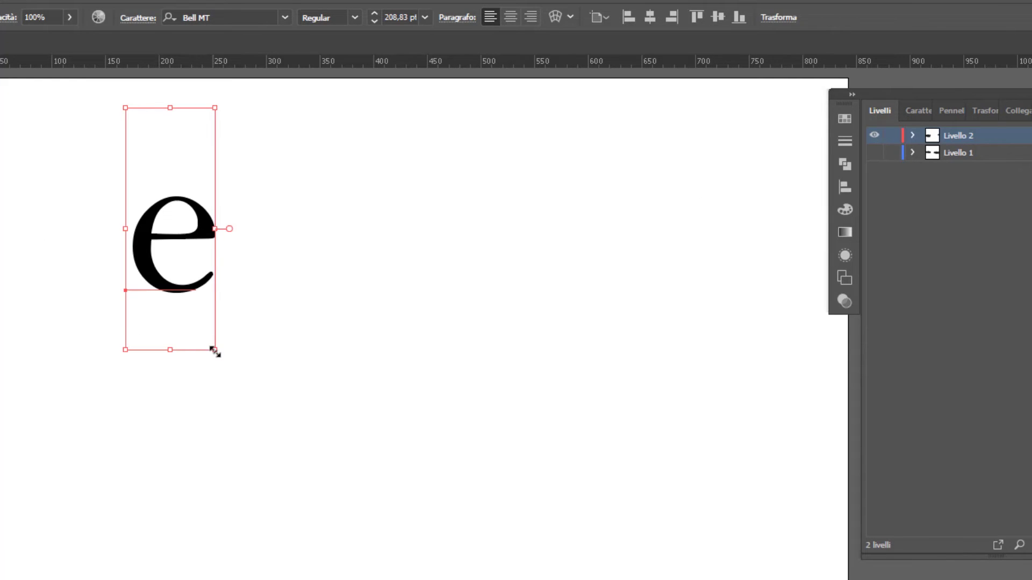
mouse_move(215, 351)
mouse_down()
mouse_move(313, 442)
mouse_move(258, 470)
mouse_up()
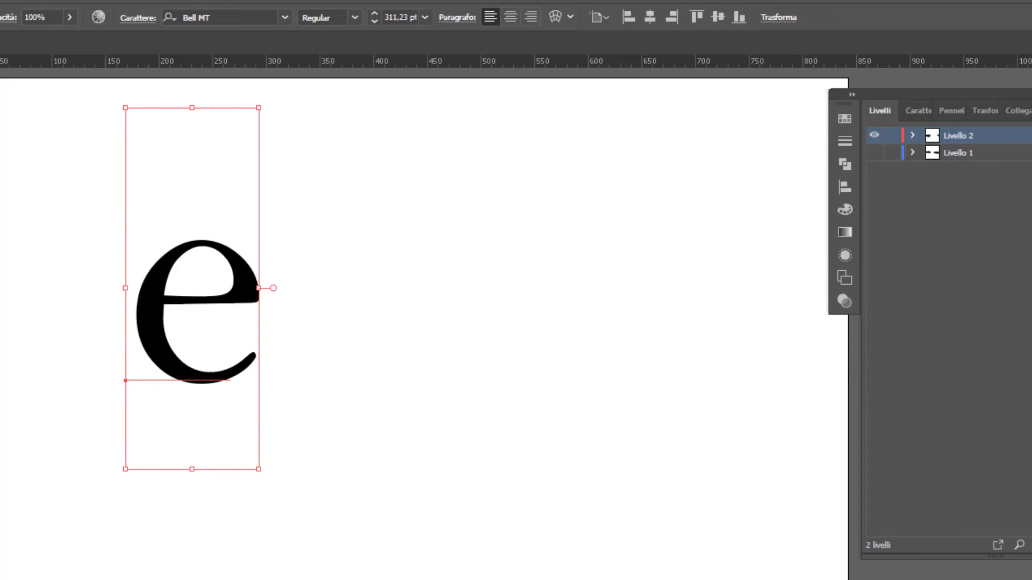
click(29, 13)
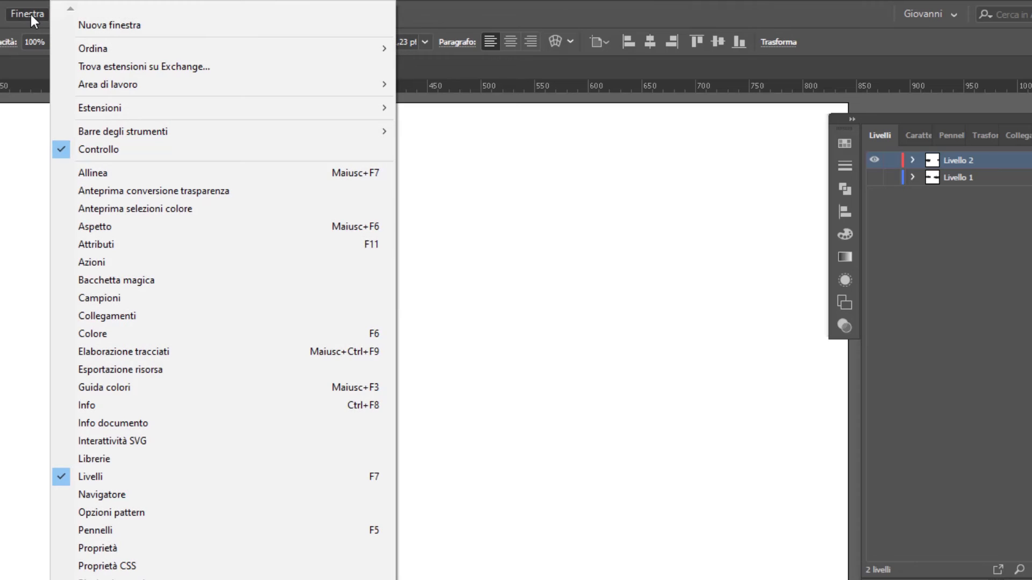
Add a 2 pt black stroke with an empty fill to the Bell MT 'e'
click(96, 226)
click(565, 452)
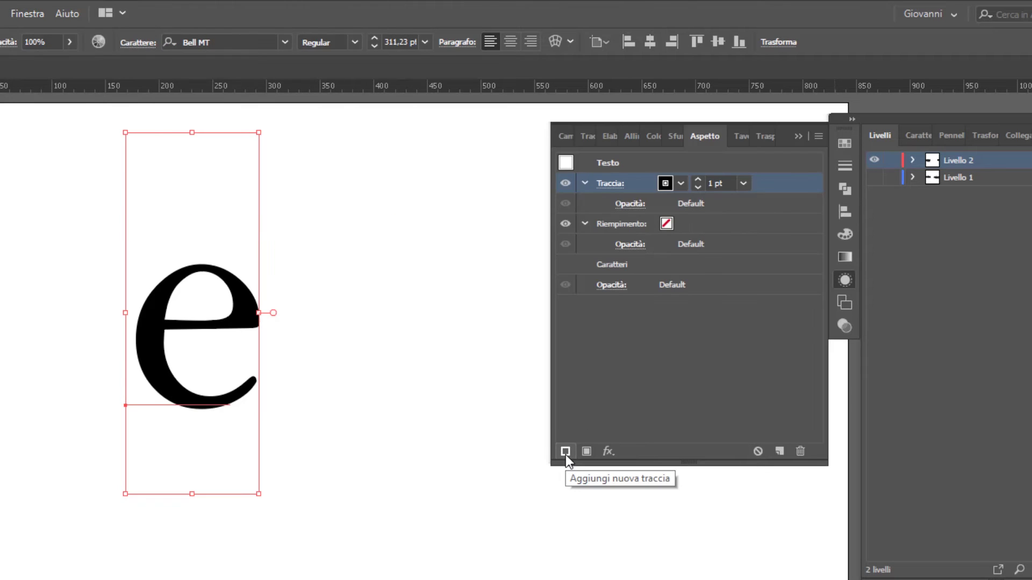
click(697, 180)
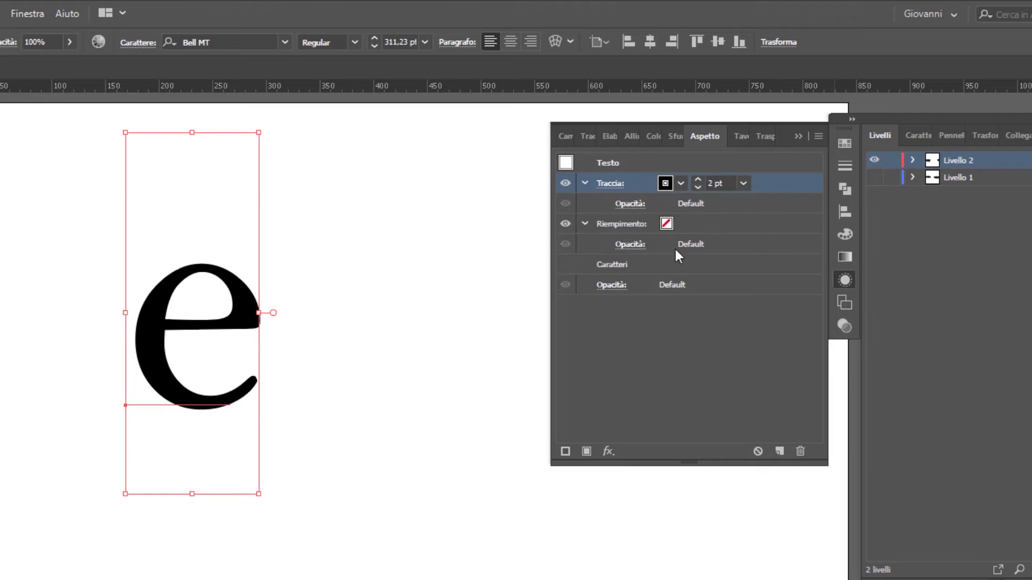
click(609, 455)
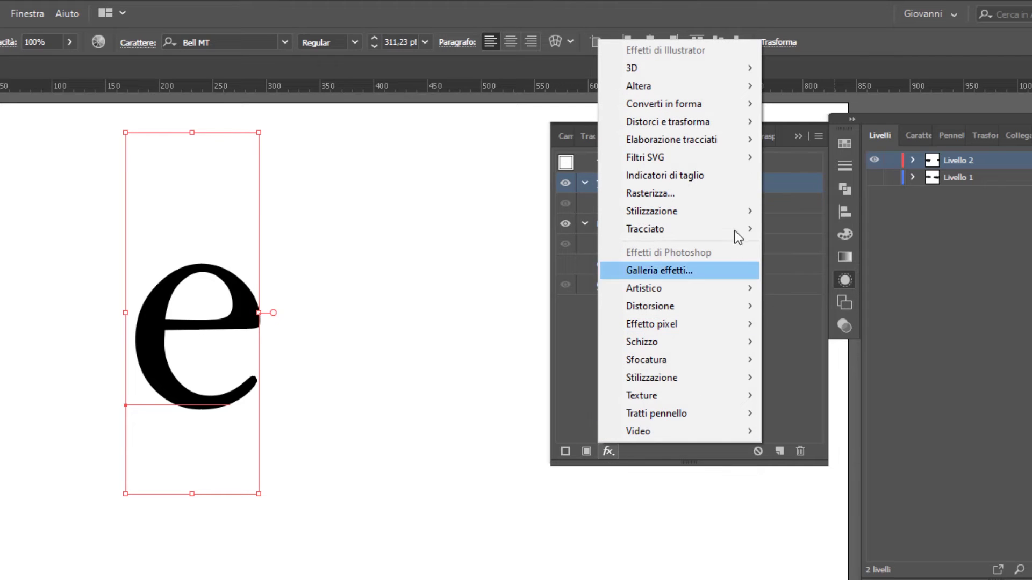
Apply an Offset Path (Scostamento tracciato) effect of 13 px to the 'e' with live preview
mouse_move(645, 229)
click(827, 244)
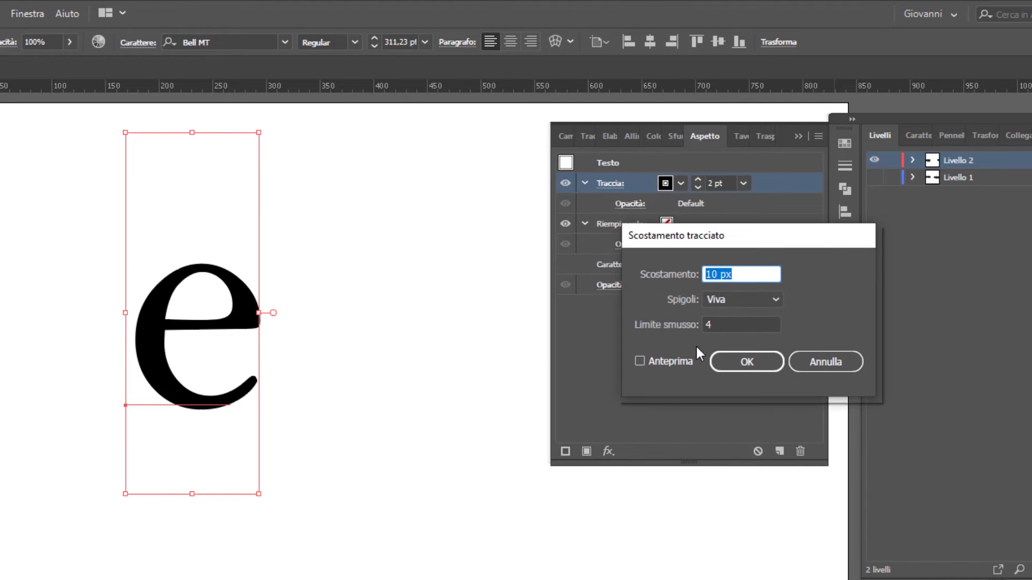
click(639, 360)
key(Up)
key(Up)
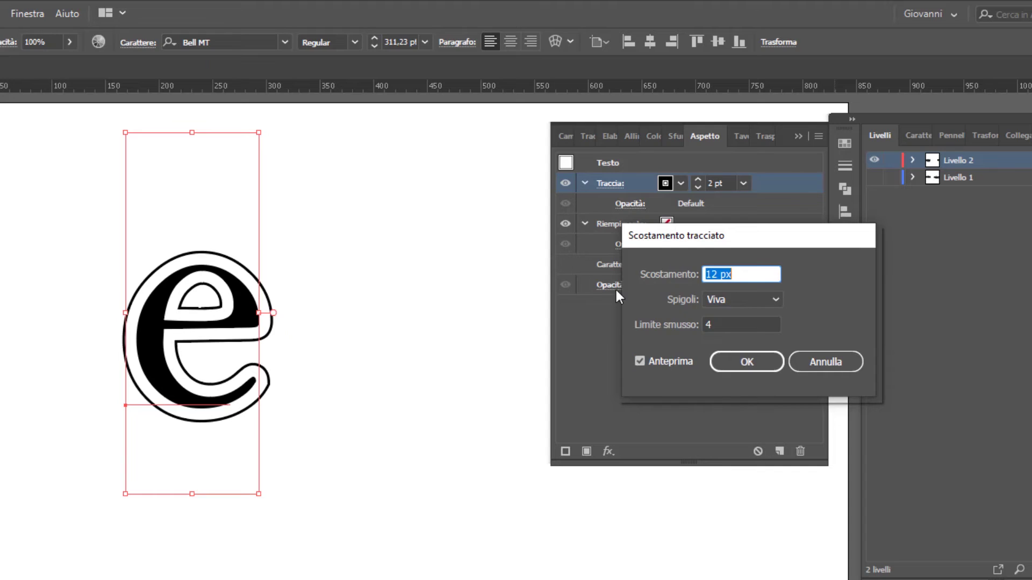
key(Up)
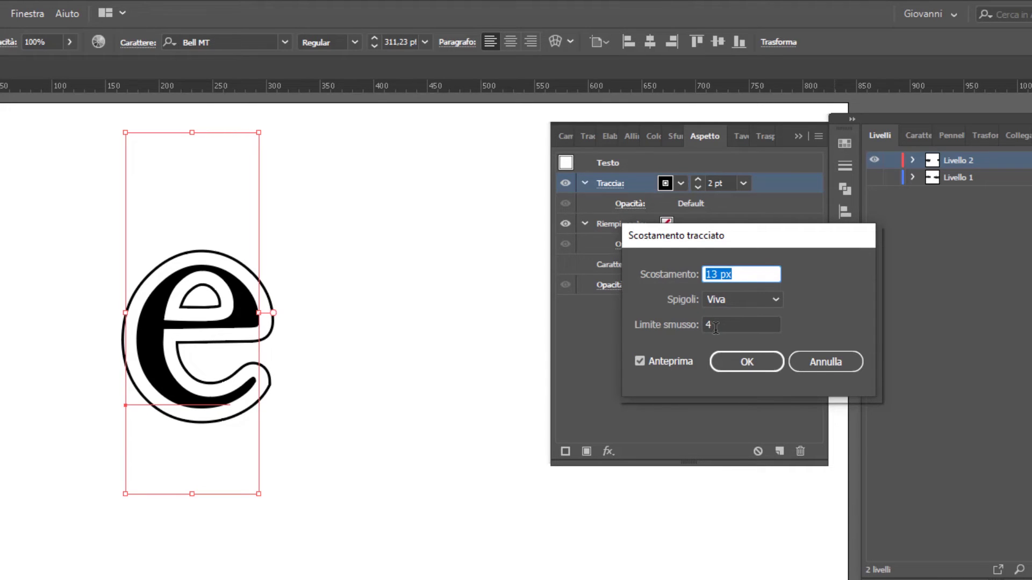
click(744, 364)
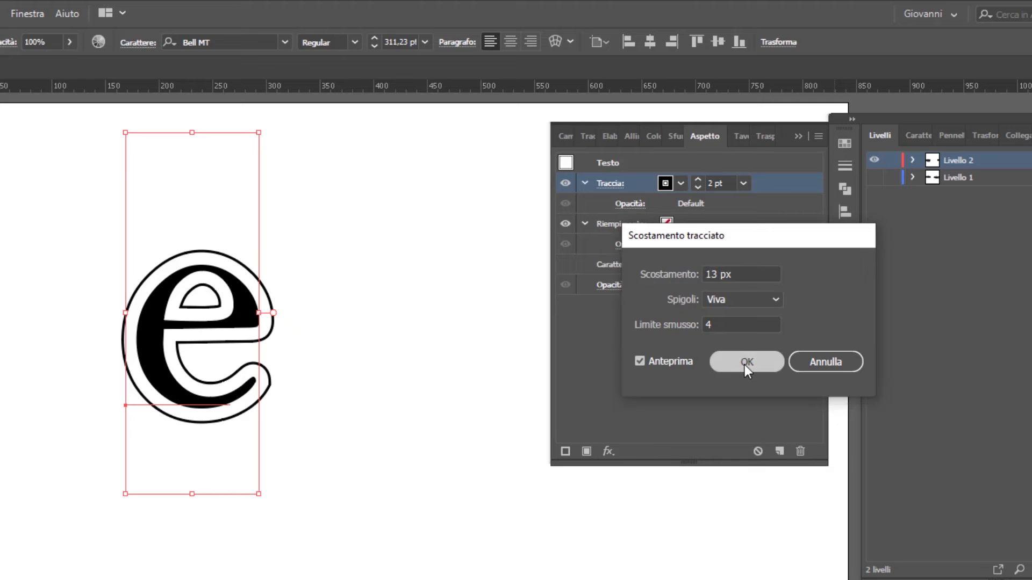
Add the Pathfinder Aggiungi effect to merge the outline, then deselect
click(609, 452)
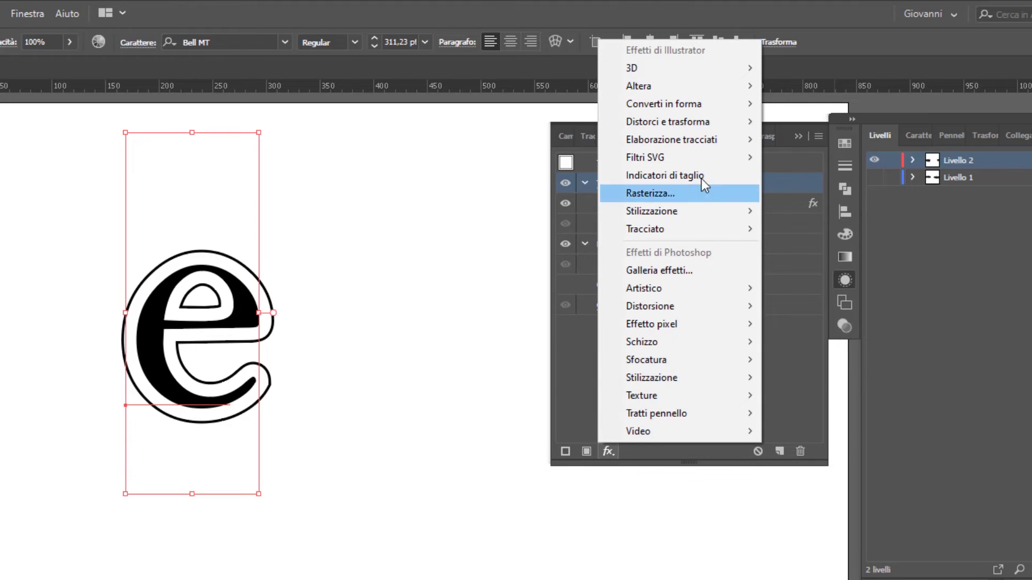
mouse_move(672, 140)
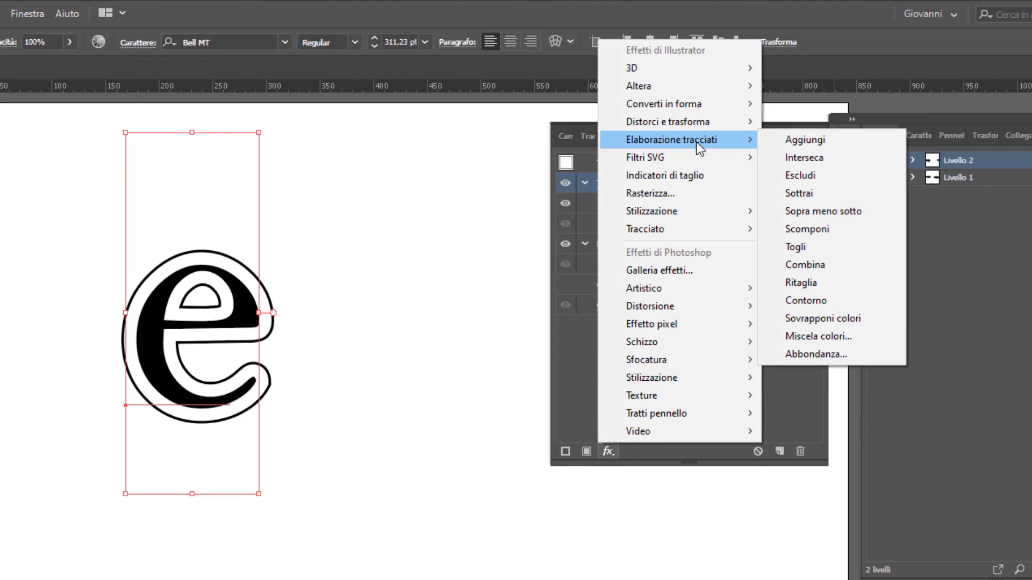
click(810, 140)
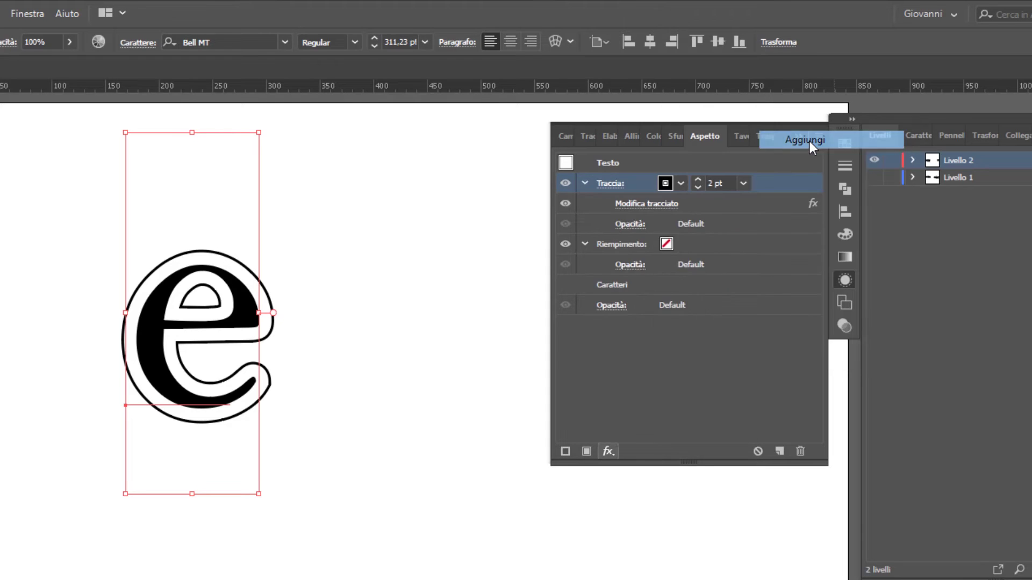
key(ctrl+shift+a)
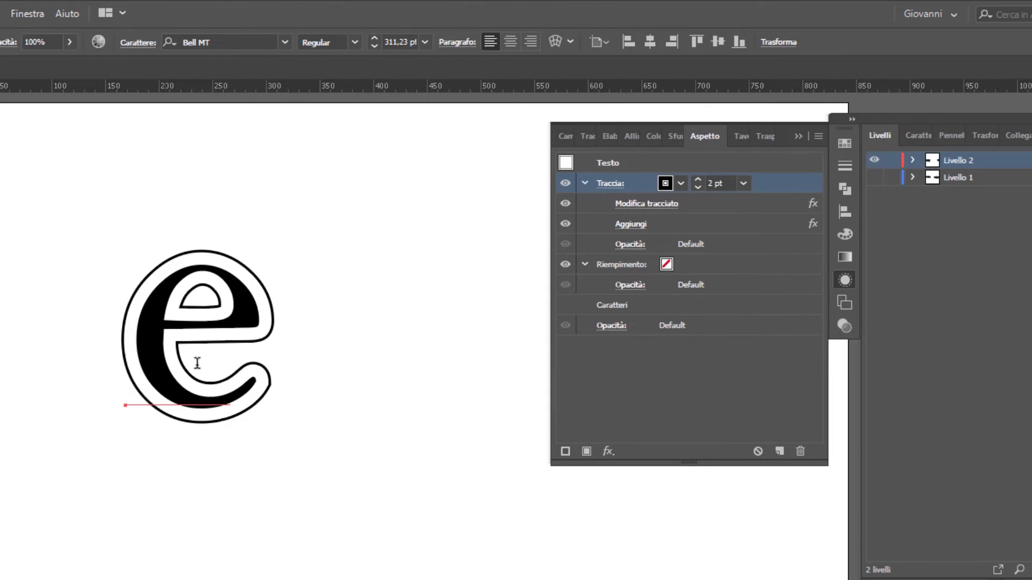
Type 'njoy' after the 'e' so the text reads 'enjoy'
double_click(229, 399)
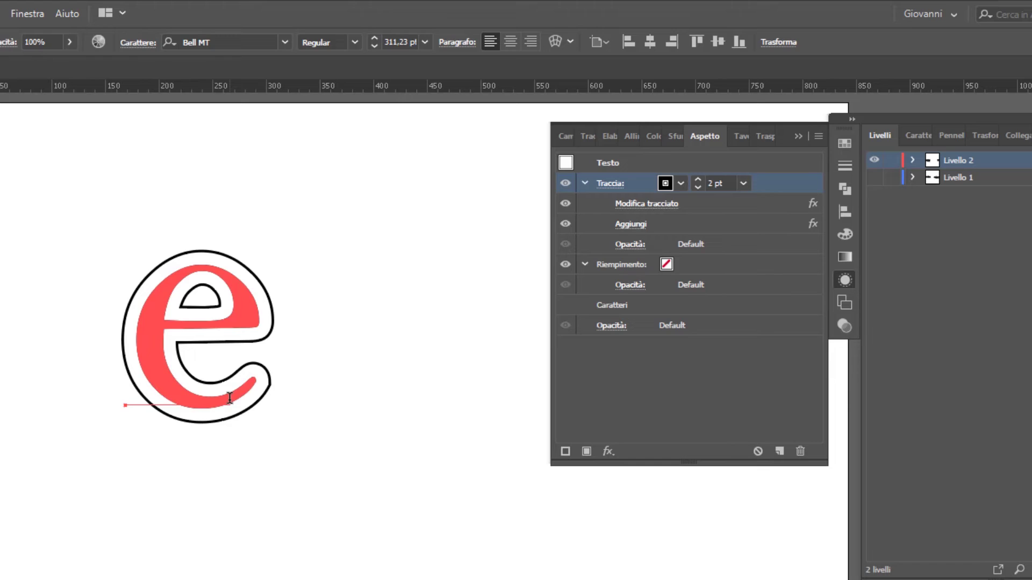
click(229, 398)
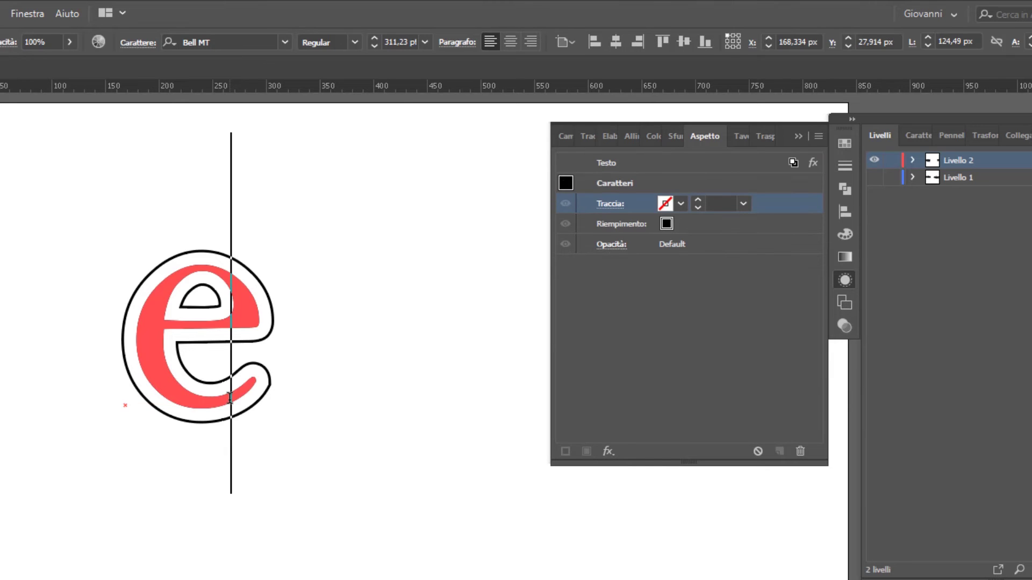
text(njoy)
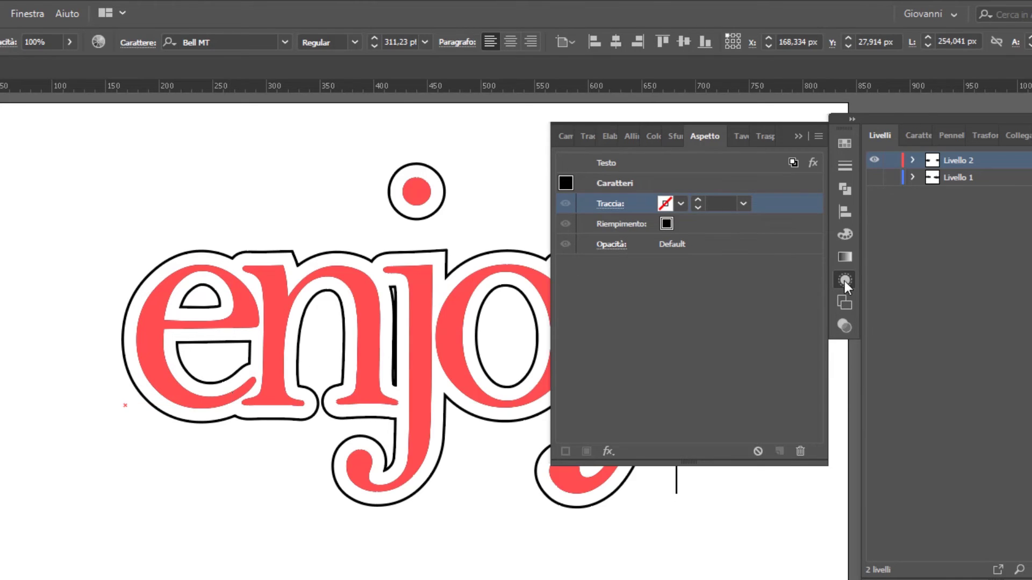
click(844, 280)
key(Escape)
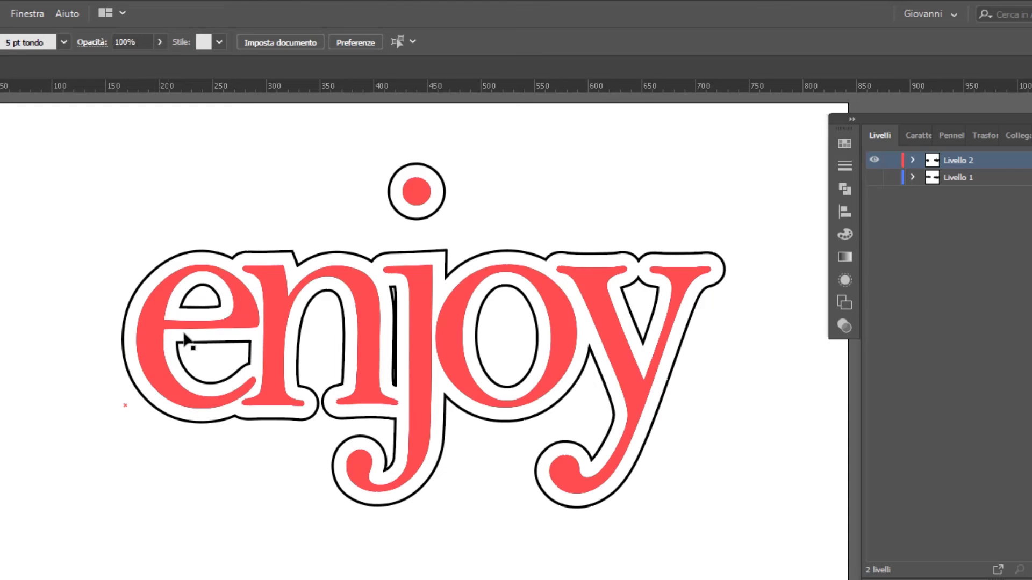
Compare the letter colour preview with undo/redo, then bring up the text's Appearance settings
key(ctrl+z)
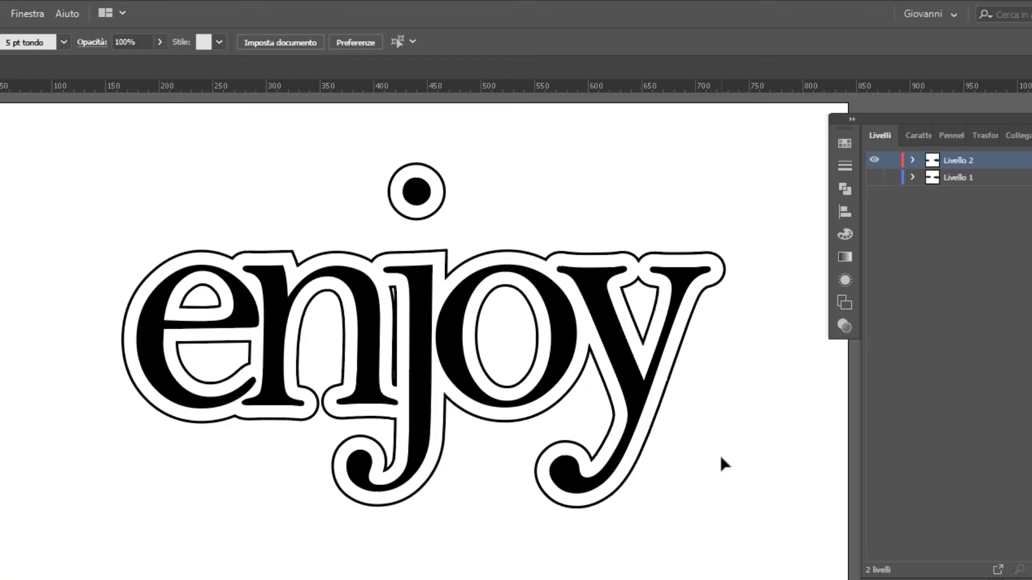
key(ctrl+shift+z)
click(423, 204)
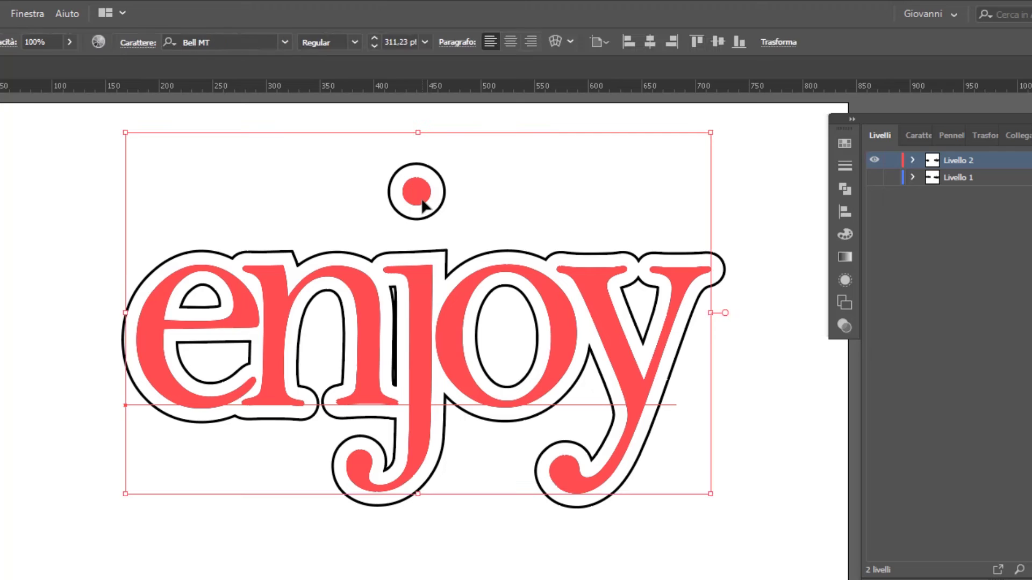
key(ctrl+z)
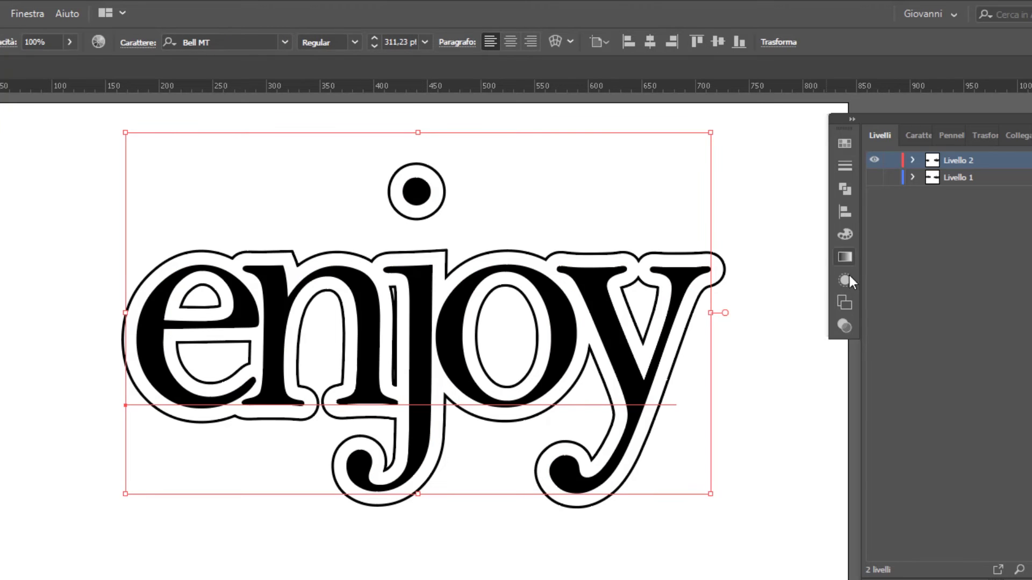
click(846, 281)
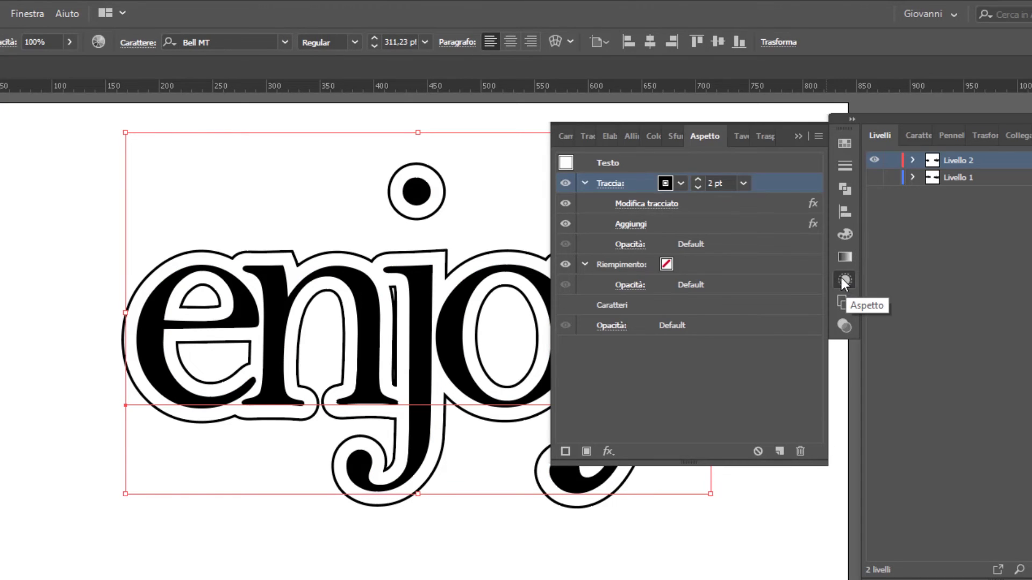
Try a thicker outline stroke, then restore it to 2 pt
click(698, 182)
click(699, 182)
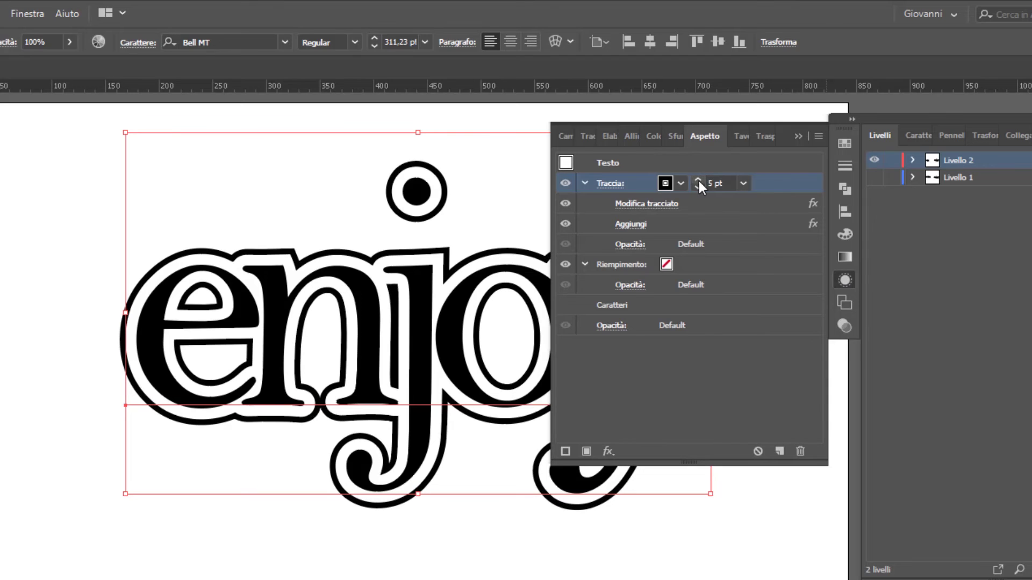
key(ctrl+z)
Change the outline's Offset Path to 18 px using live preview
click(634, 203)
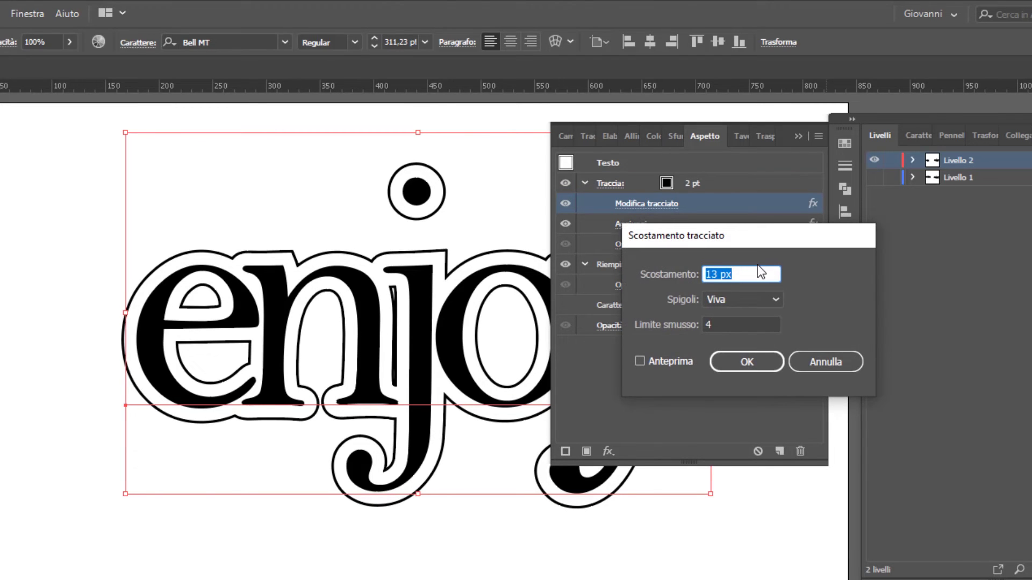
key(Up)
key(Up)
key(Up)
key(Up)
key(Up)
click(666, 359)
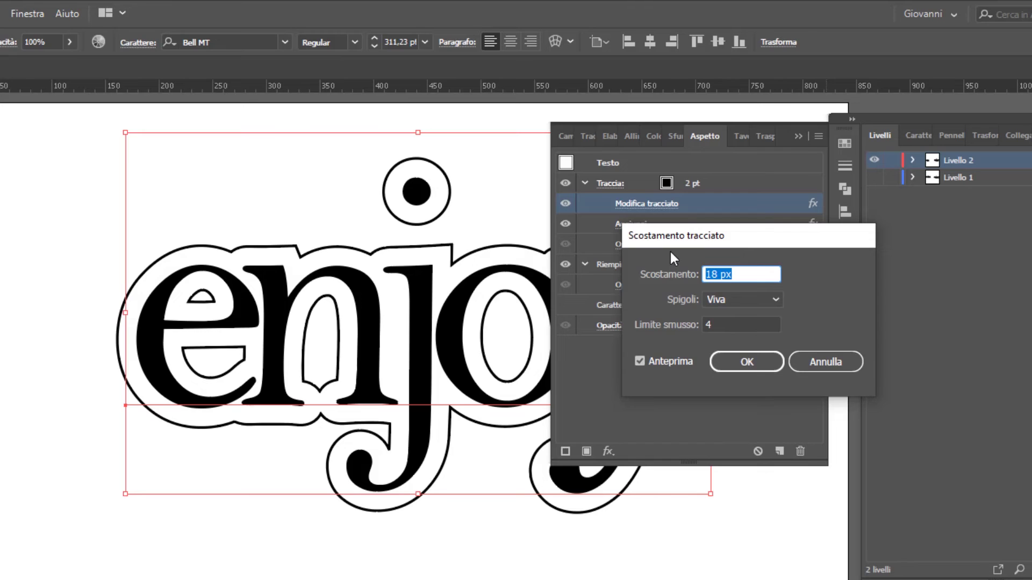
key(Up)
key(Up)
key(Up)
key(Up)
key(Up)
key(Up)
key(Up)
key(Up)
key(Up)
key(Up)
key(Up)
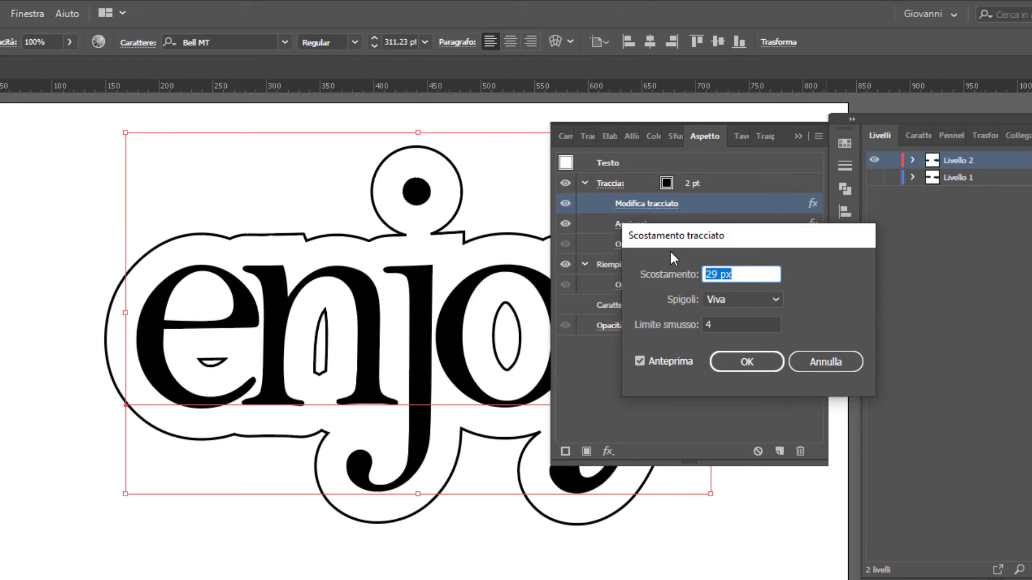
key(Up)
key(Up)
key(Up)
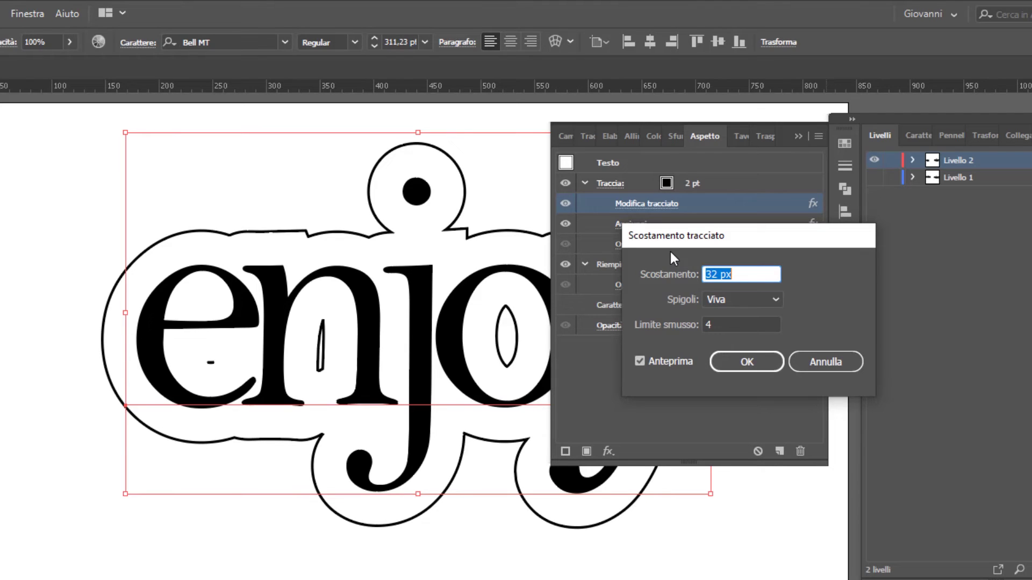
key(Down)
key(Down)
key(Down)
key(Down)
key(Down)
key(Down)
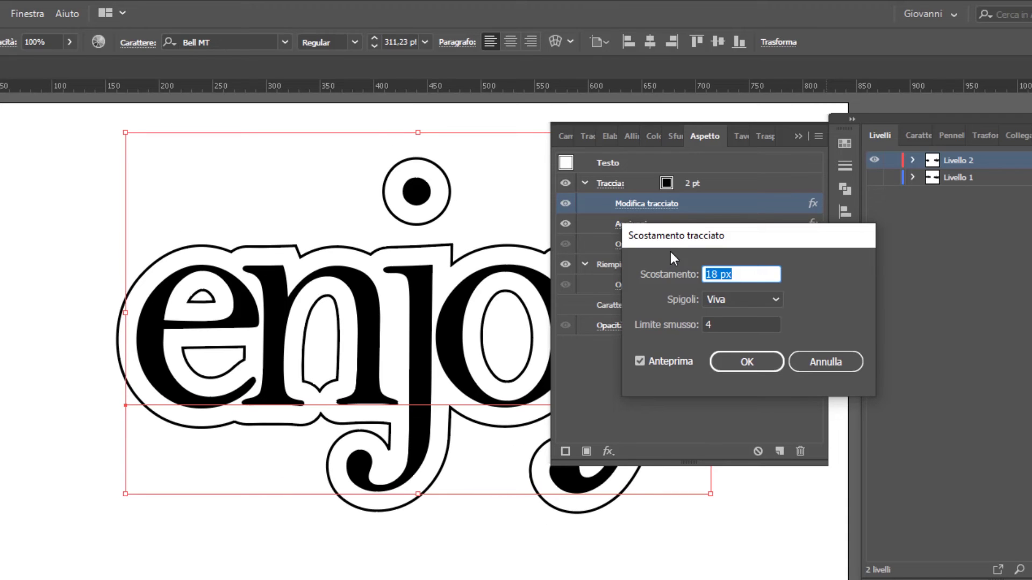
key(Down)
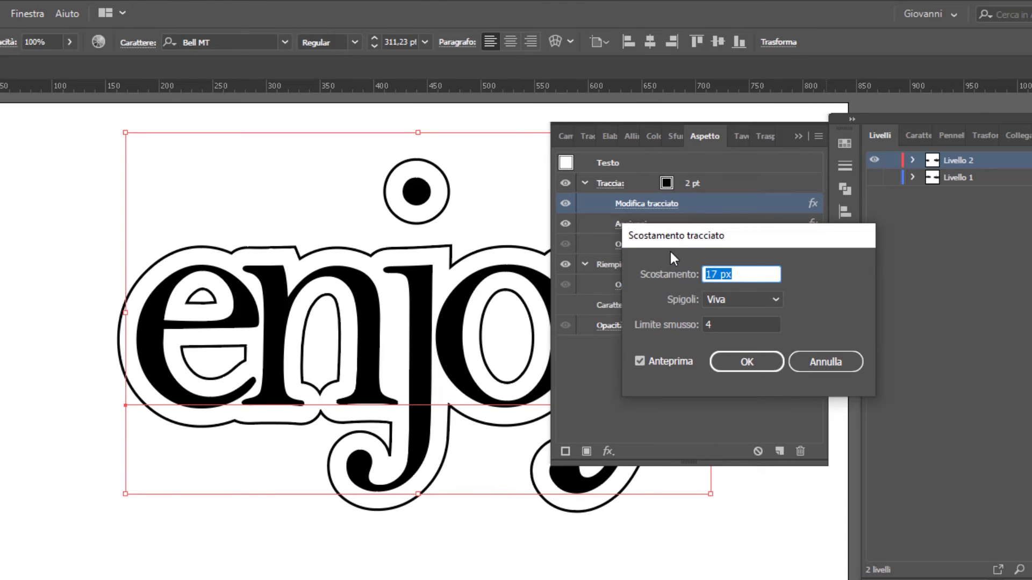
key(Up)
click(747, 361)
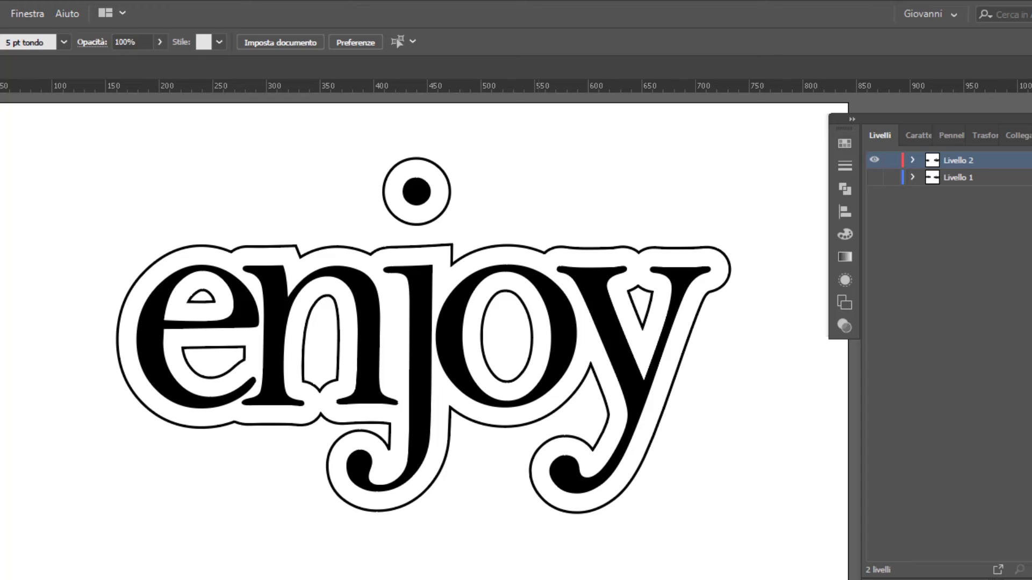
Expand the 'enjoy' appearance, then expand its fill and stroke into plain vector paths
click(413, 337)
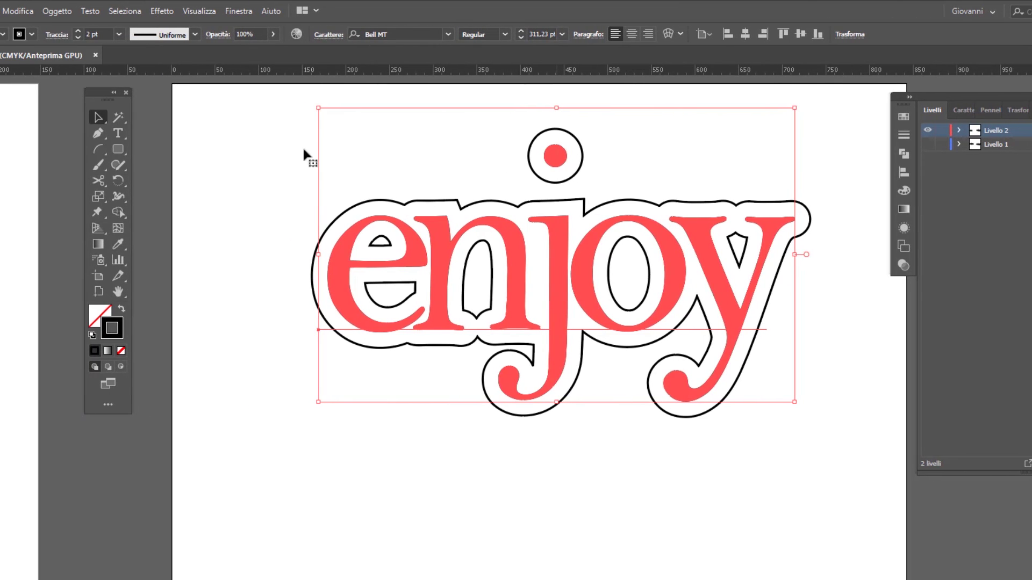
click(56, 12)
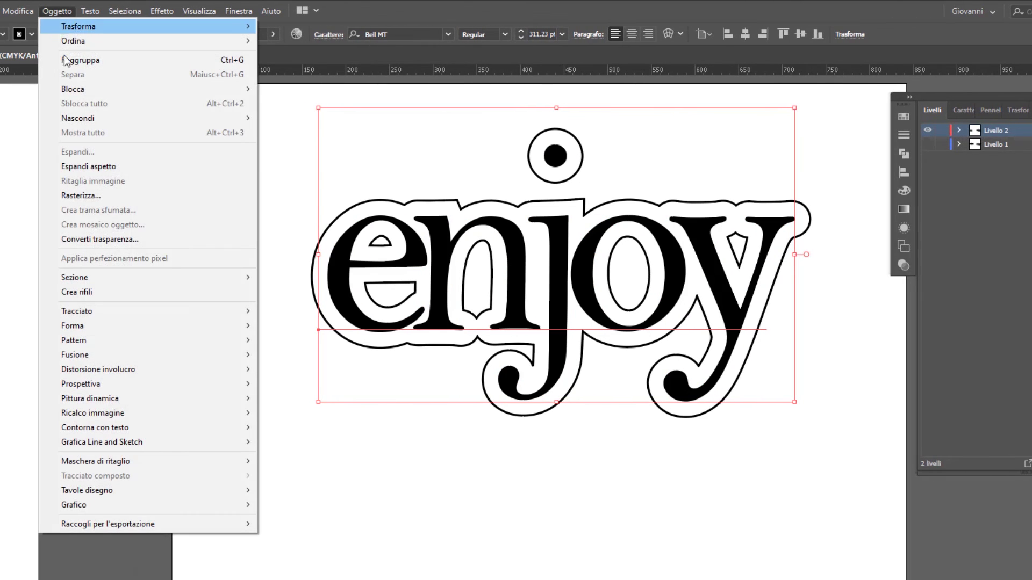
click(98, 163)
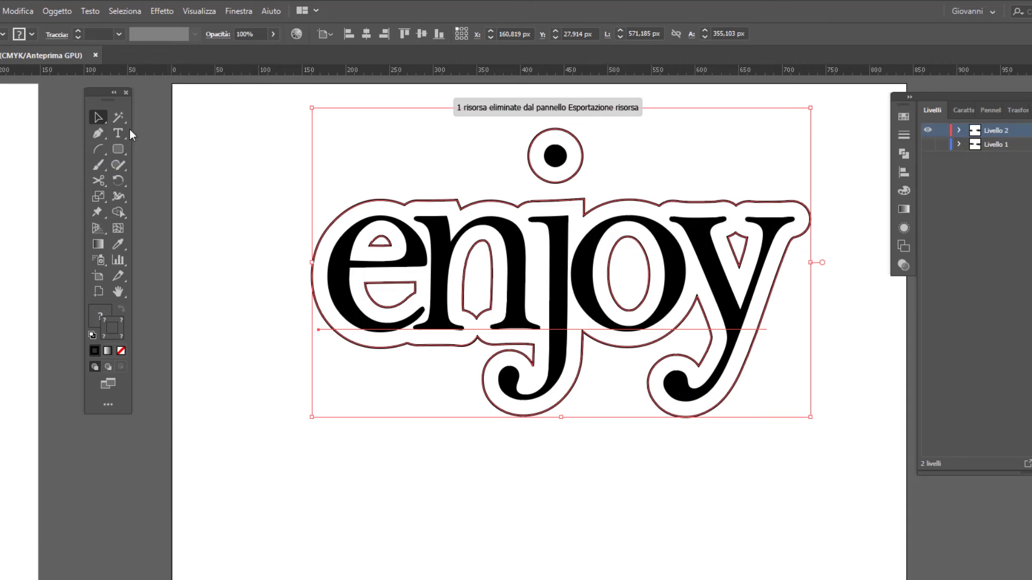
click(63, 9)
click(96, 146)
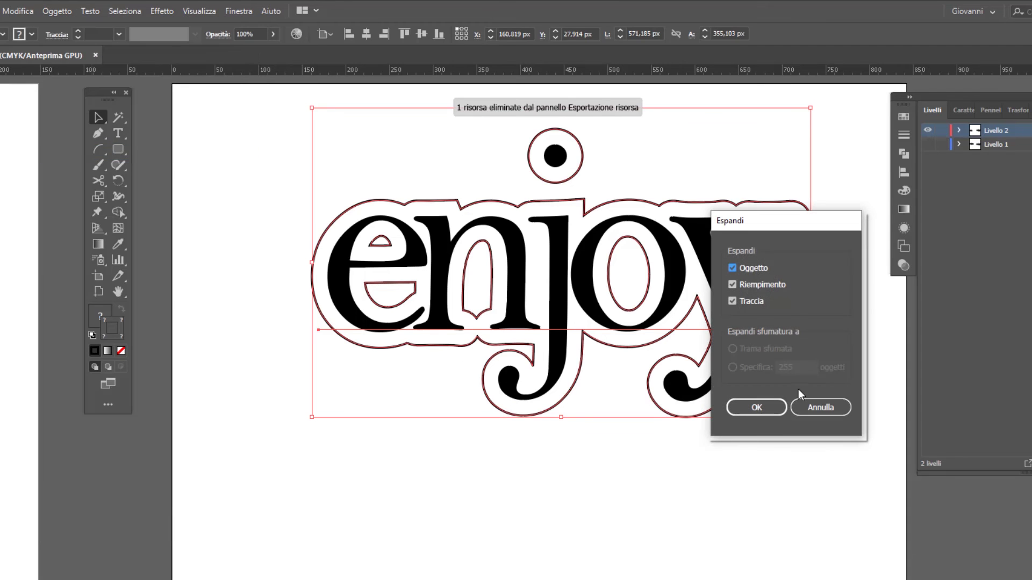
click(757, 408)
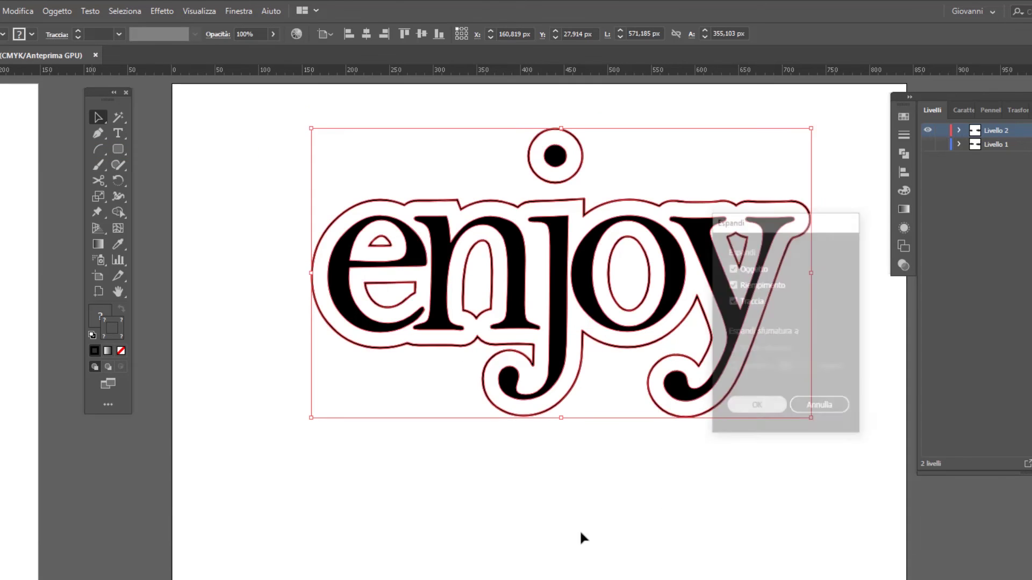
click(548, 232)
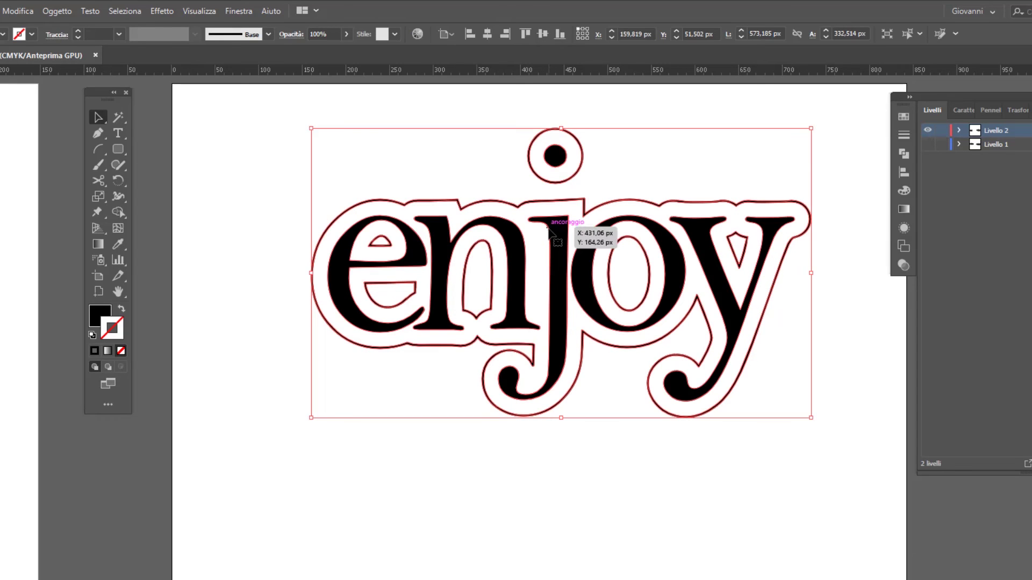
Select all 'enjoy' paths, export the selection to Export for Screens, and rename the asset
key(a)
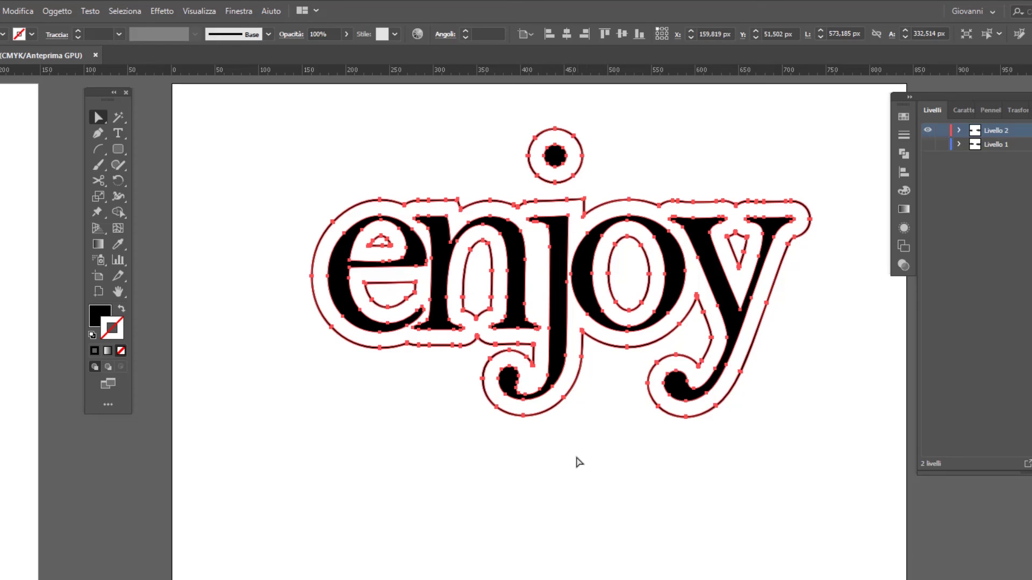
click(579, 462)
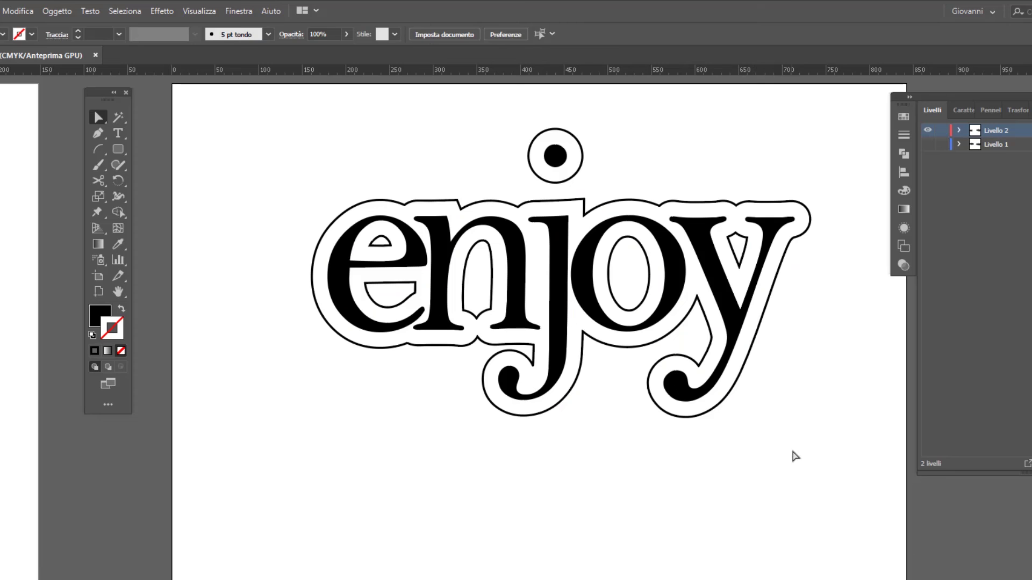
key(ctrl+a)
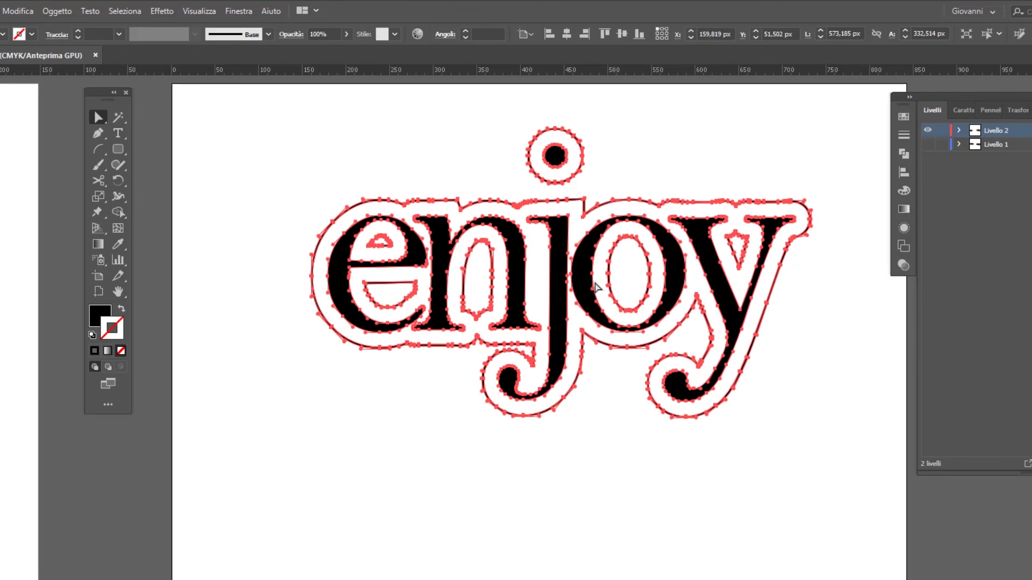
right_click(581, 271)
click(636, 473)
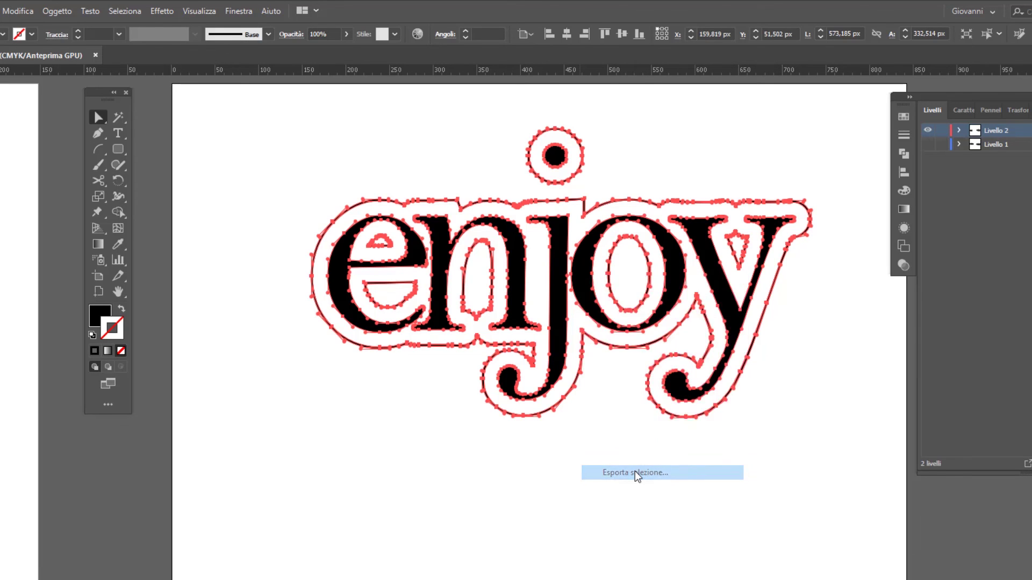
click(396, 230)
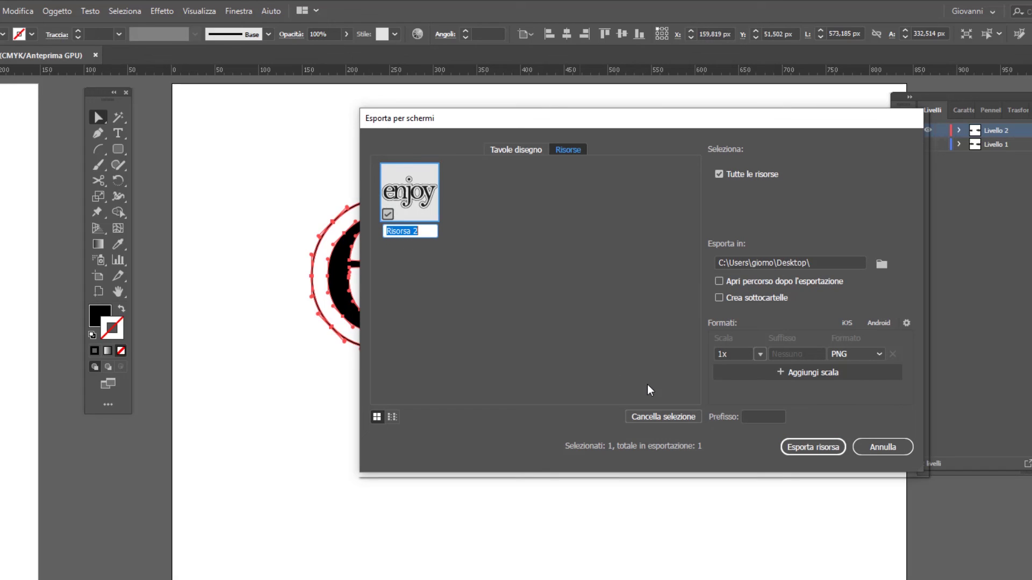
Confirm PNG as the export format and close the Export for Screens dialog
click(845, 355)
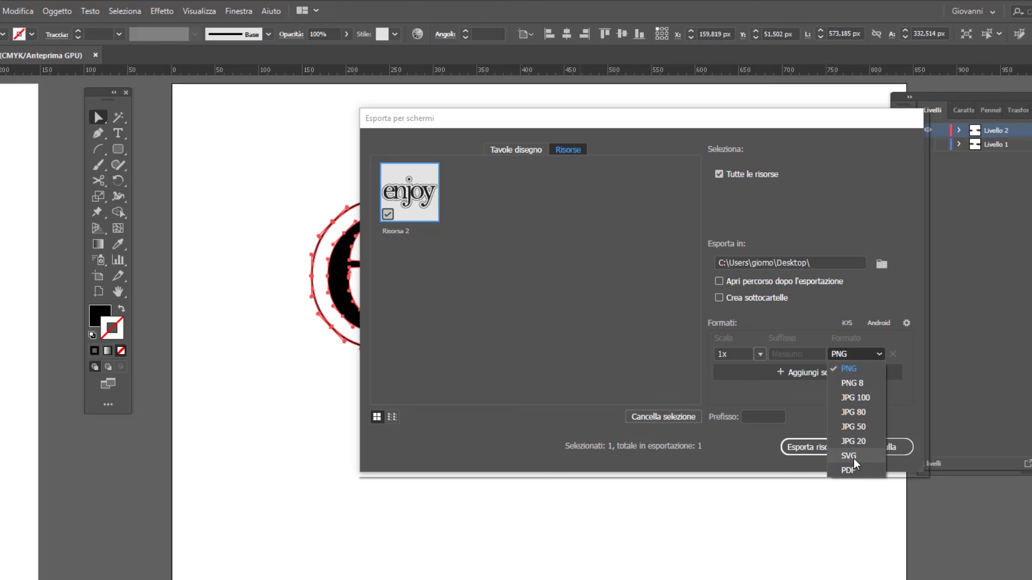
click(899, 447)
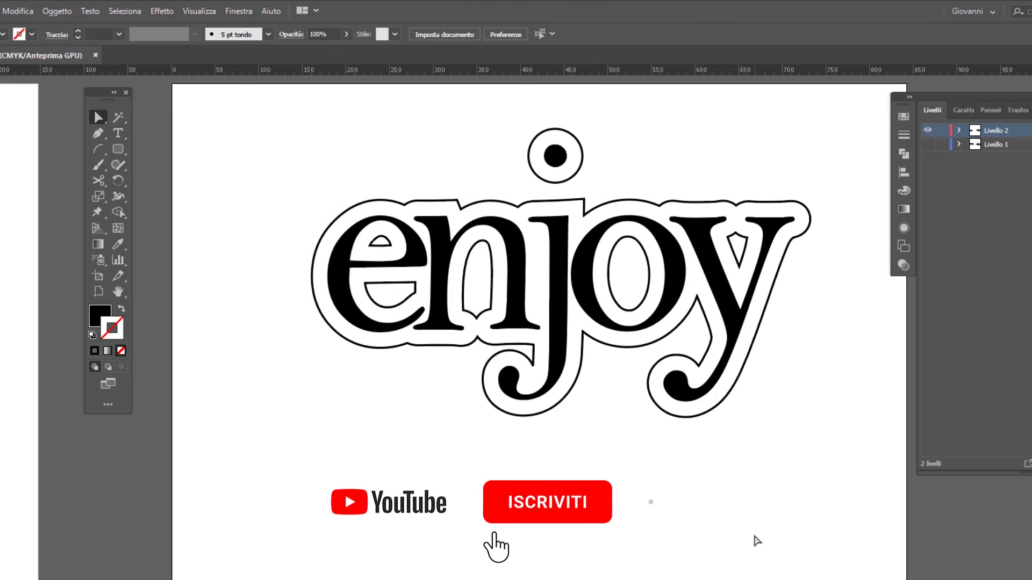